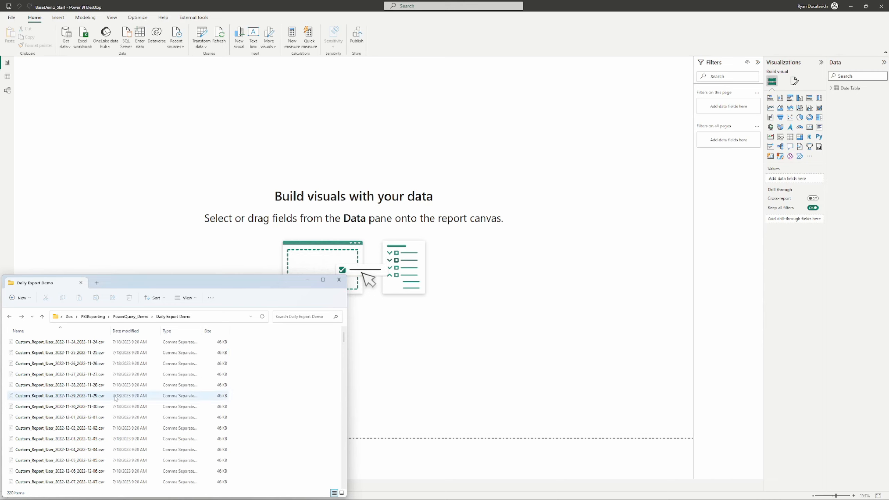
Look through the daily CSV exports and inspect the header row of Custom_Report_User_2023-02-12_2023-02-12.csv.
{"action": "scroll", "coordinate": [115, 400], "scroll_direction": "down", "scroll_amount": 1}
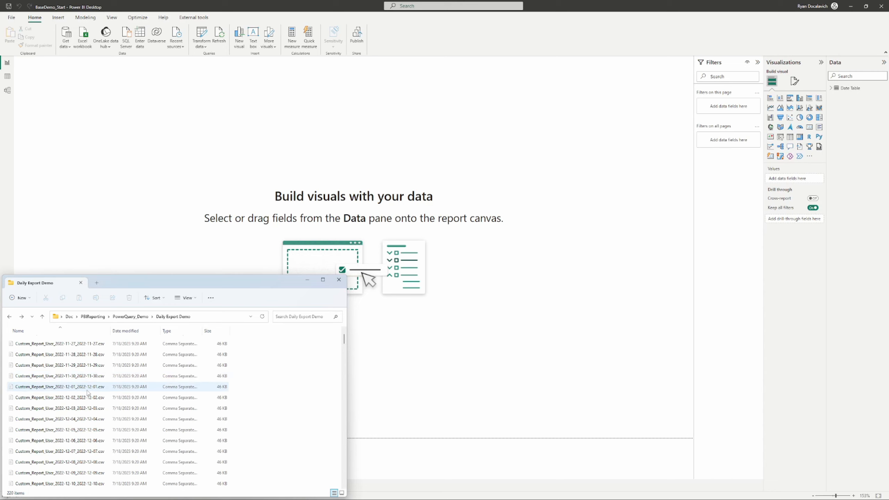
{"action": "scroll", "coordinate": [80, 385], "scroll_direction": "up", "scroll_amount": 1}
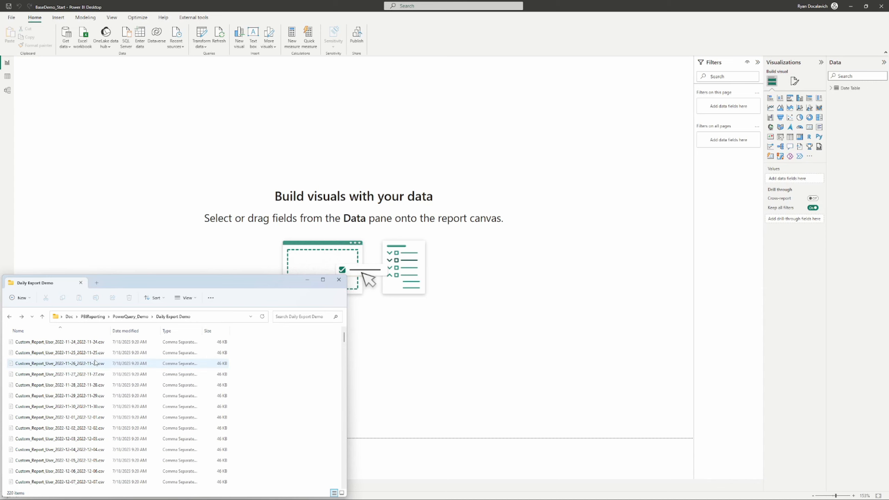
{"action": "scroll", "coordinate": [96, 363], "scroll_direction": "down", "scroll_amount": 12}
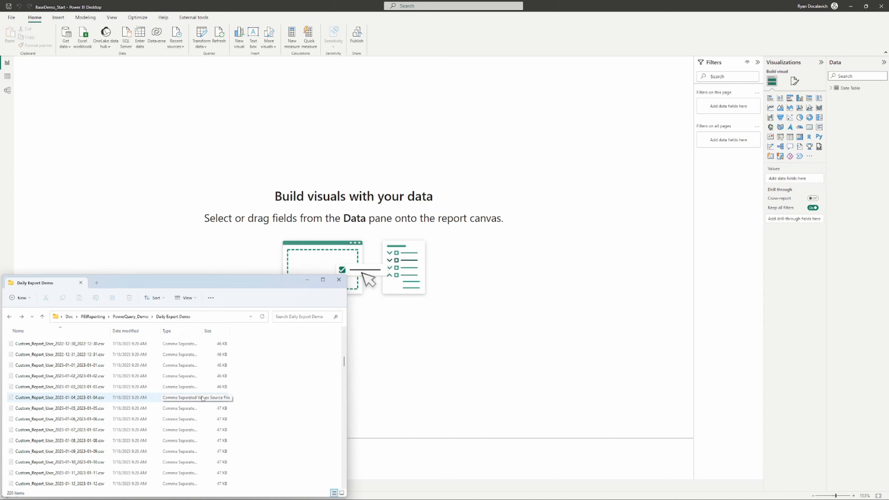
{"action": "scroll", "coordinate": [135, 385], "scroll_direction": "down", "scroll_amount": 9}
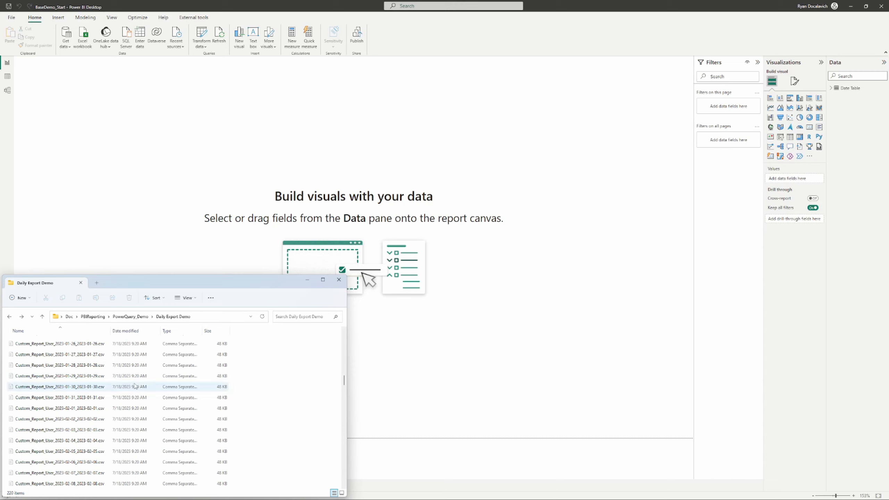
{"action": "scroll", "coordinate": [135, 392], "scroll_direction": "down", "scroll_amount": 4}
{"action": "left_click", "coordinate": [69, 398]}
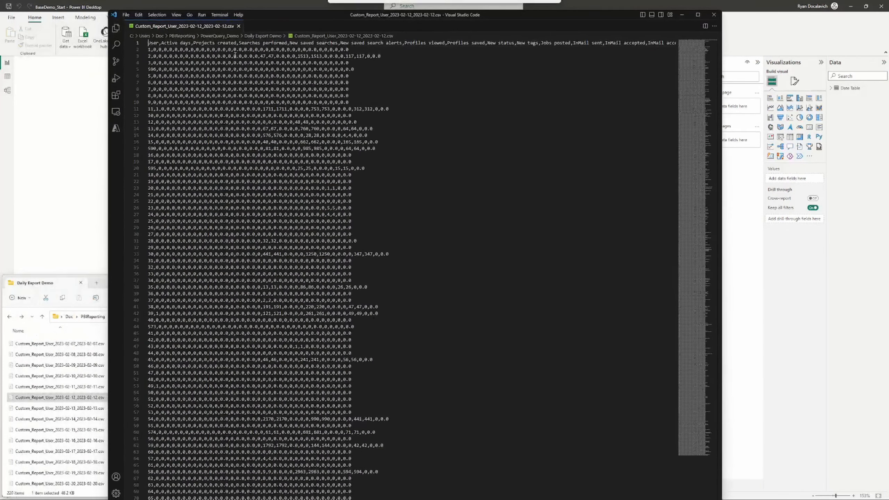
{"action": "left_click_drag", "start_coordinate": [150, 43], "coordinate": [437, 43]}
{"action": "left_click", "coordinate": [149, 49]}
{"action": "left_click", "coordinate": [714, 15]}
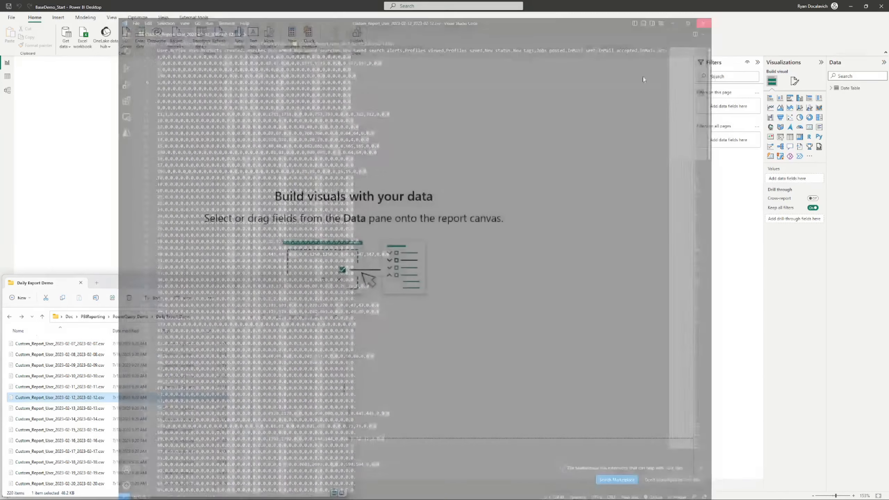
Review the dated CSV file names in the Daily Export Demo folder back to the earliest export.
{"action": "left_click", "coordinate": [154, 408]}
{"action": "left_click", "coordinate": [148, 420]}
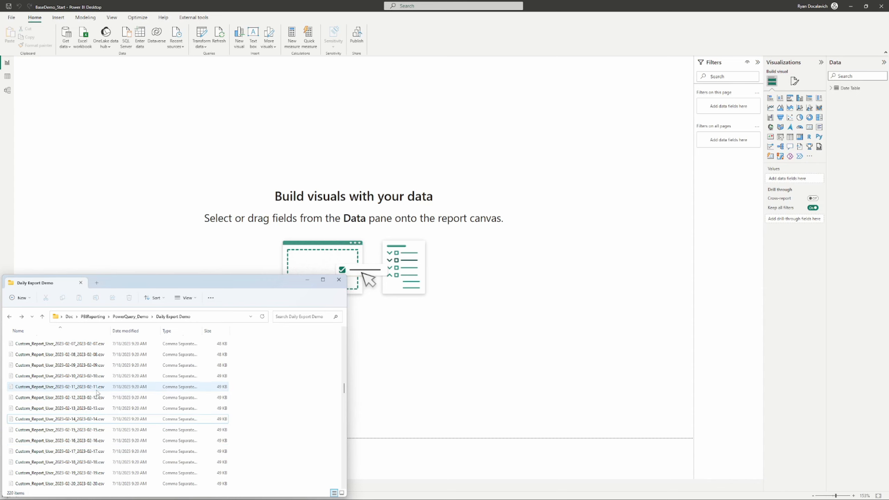
{"action": "left_click", "coordinate": [94, 376]}
{"action": "scroll", "coordinate": [92, 377], "scroll_direction": "up", "scroll_amount": 3}
{"action": "scroll", "coordinate": [92, 377], "scroll_direction": "up", "scroll_amount": 2}
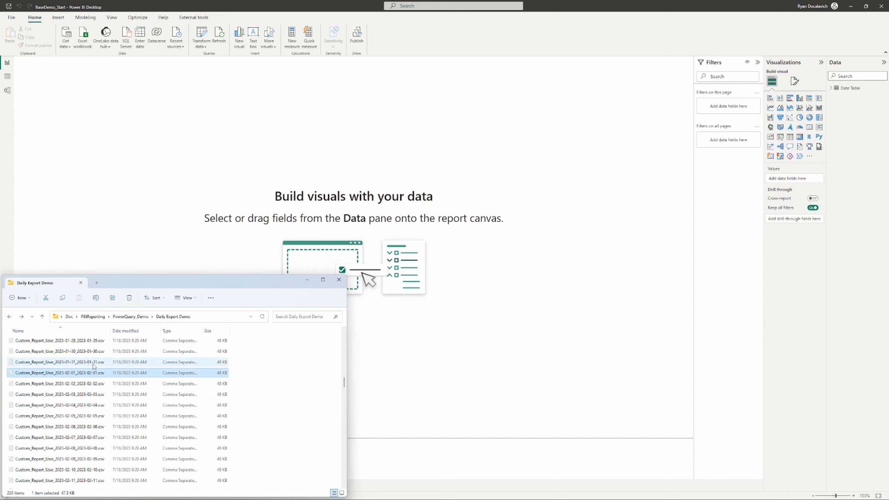
{"action": "left_click", "coordinate": [101, 415]}
{"action": "scroll", "coordinate": [102, 416], "scroll_direction": "up", "scroll_amount": 1}
{"action": "left_click", "coordinate": [104, 386]}
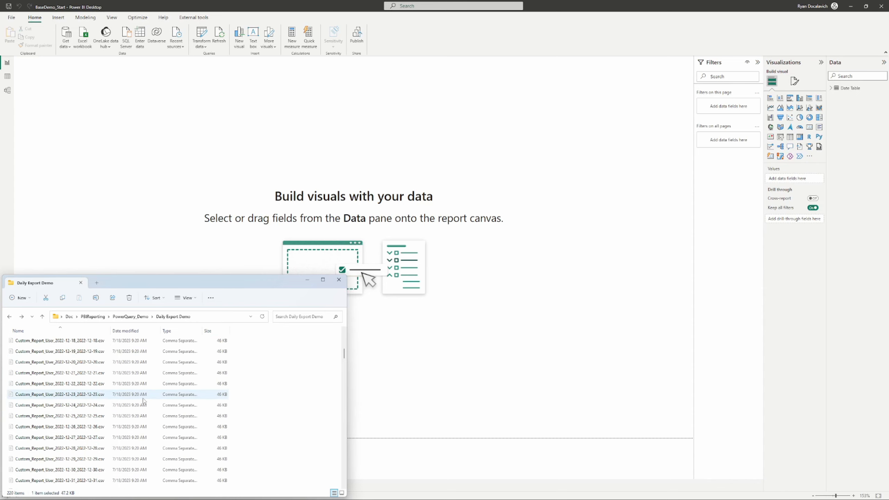
{"action": "left_click", "coordinate": [271, 364]}
{"action": "scroll", "coordinate": [271, 363], "scroll_direction": "up", "scroll_amount": 19}
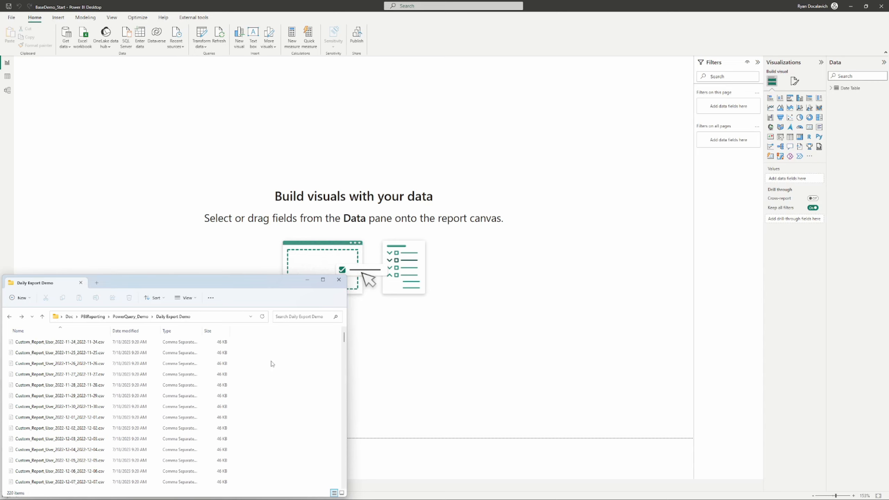
Switch to Power BI Desktop, open its Power Query Editor and display the Date Table query.
{"action": "left_click", "coordinate": [259, 197]}
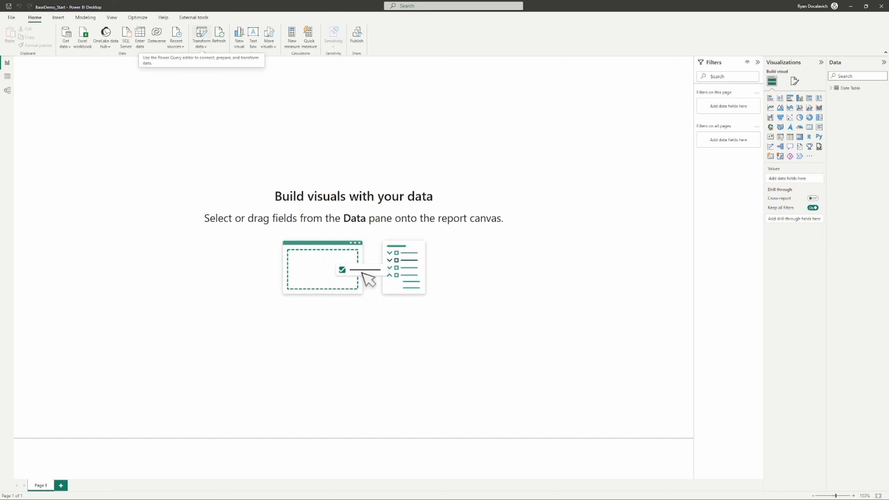
{"action": "left_click", "coordinate": [199, 34]}
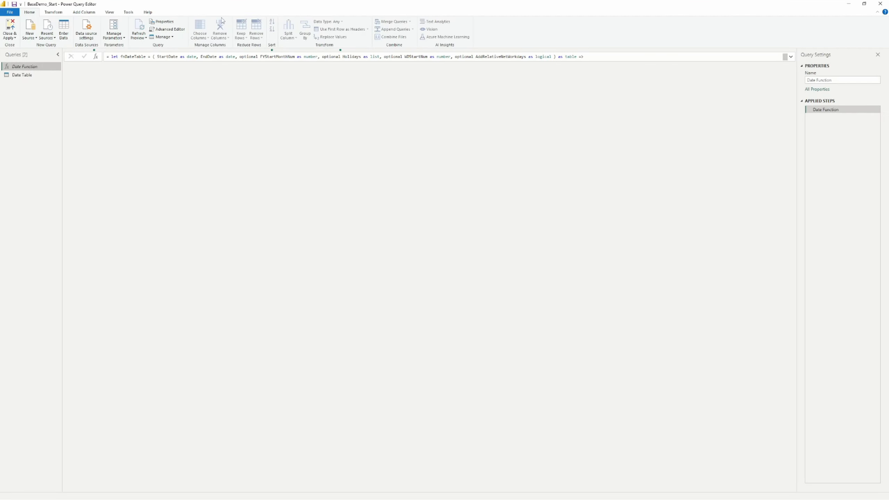
{"action": "left_click", "coordinate": [52, 75]}
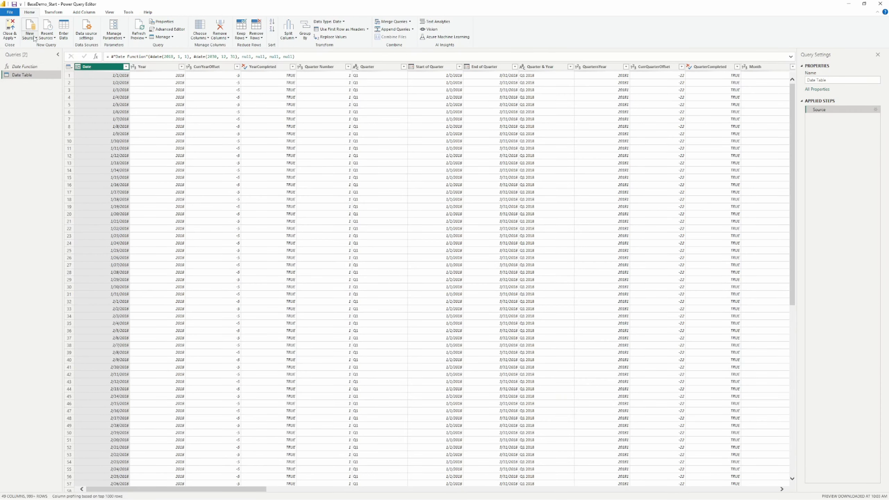
{"action": "left_click", "coordinate": [31, 37]}
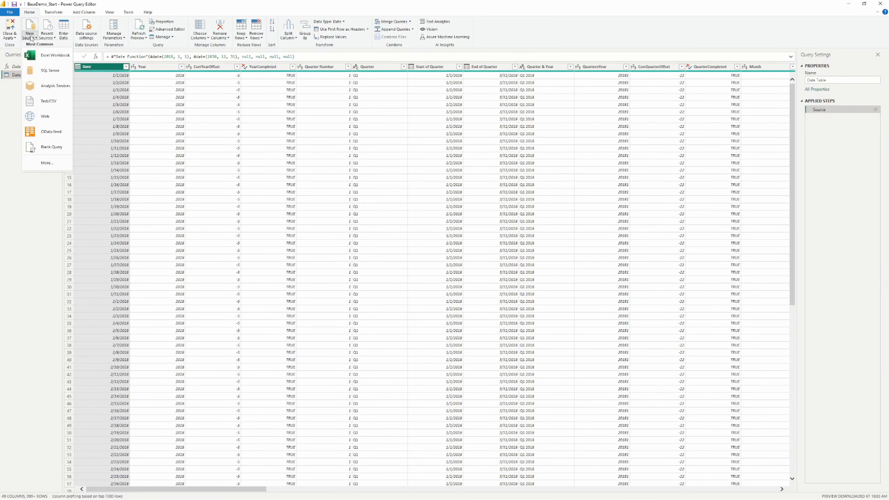
{"action": "left_click", "coordinate": [46, 163]}
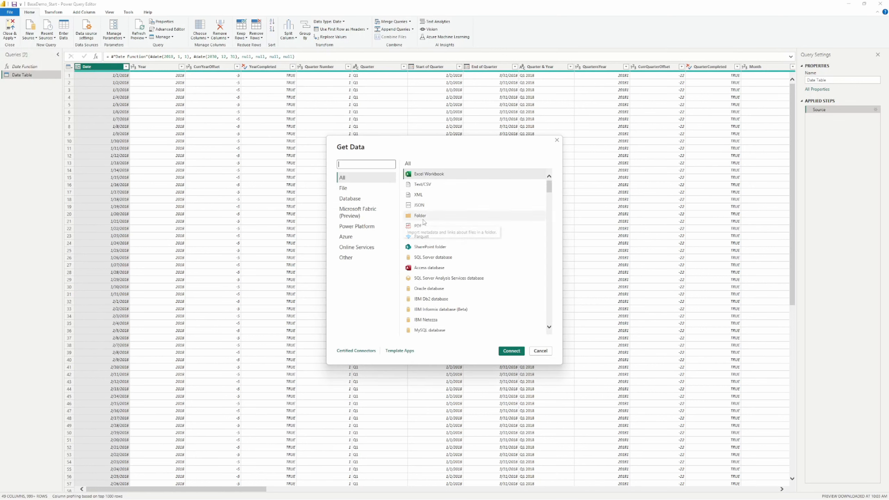
{"action": "left_click", "coordinate": [540, 350]}
Start a new data source connection using the Folder connector.
{"action": "left_click", "coordinate": [29, 38]}
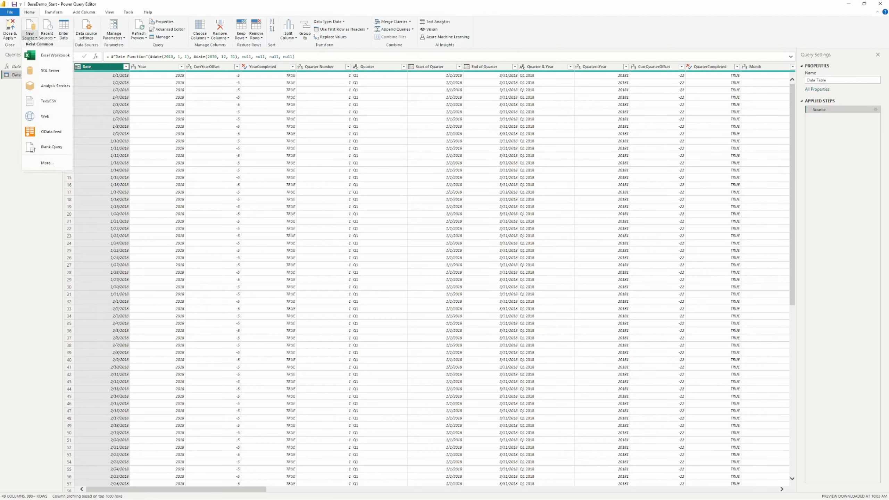
{"action": "left_click", "coordinate": [46, 163]}
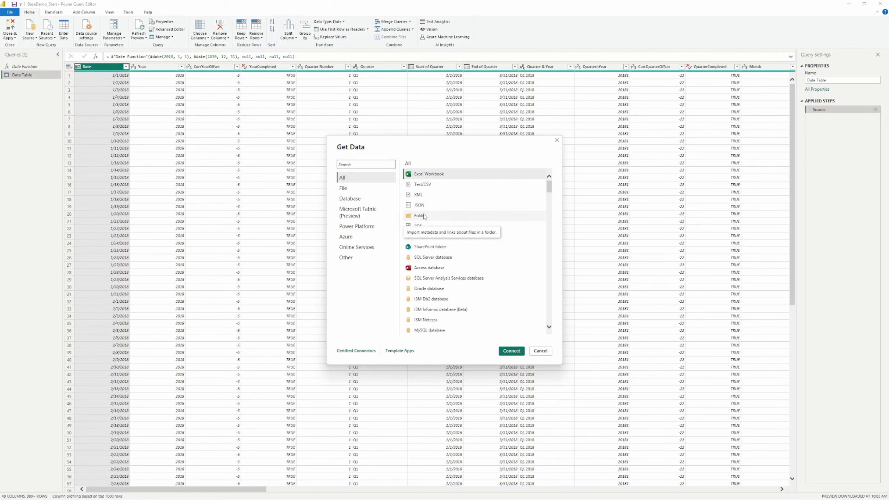
{"action": "left_click", "coordinate": [425, 217]}
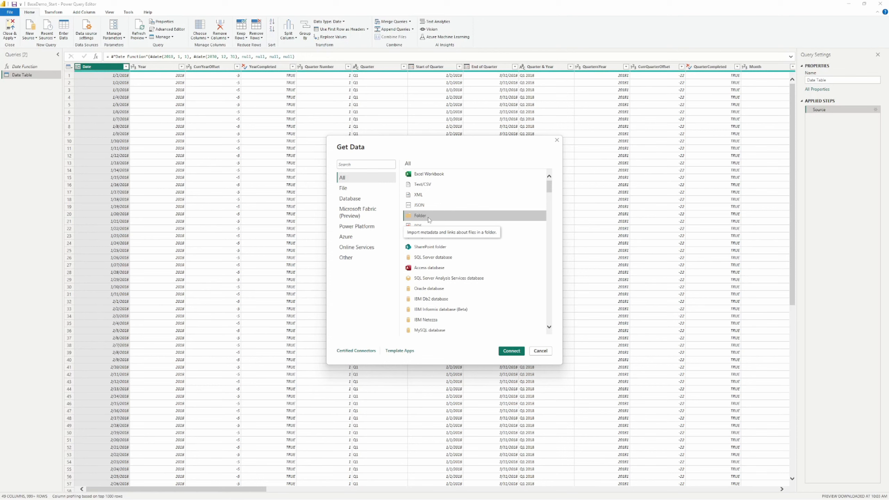
{"action": "mouse_move", "coordinate": [463, 492]}
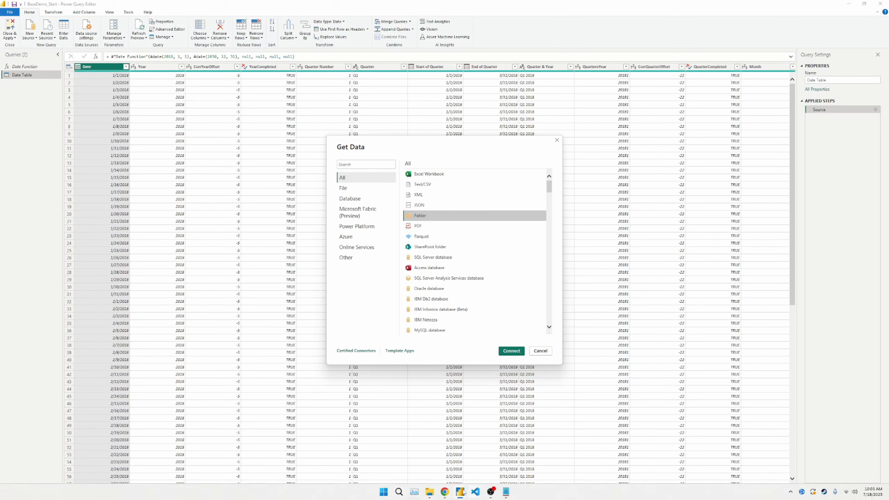
{"action": "left_click", "coordinate": [426, 493]}
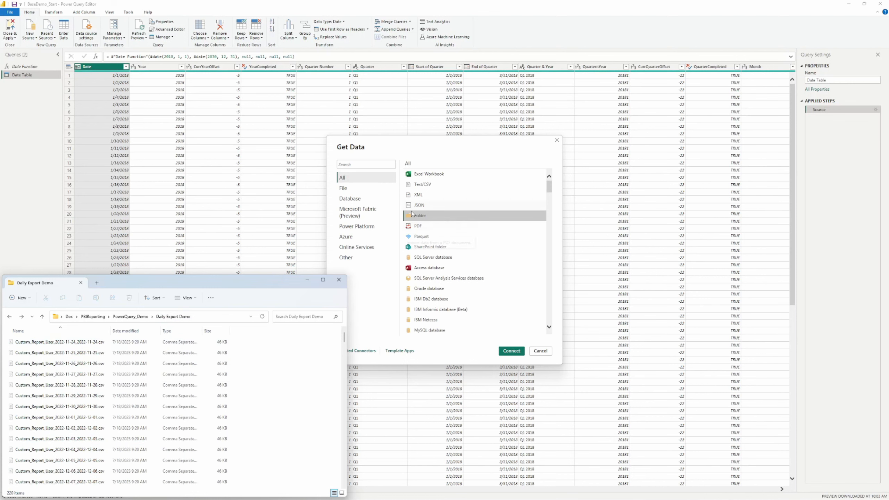
{"action": "left_click", "coordinate": [430, 217]}
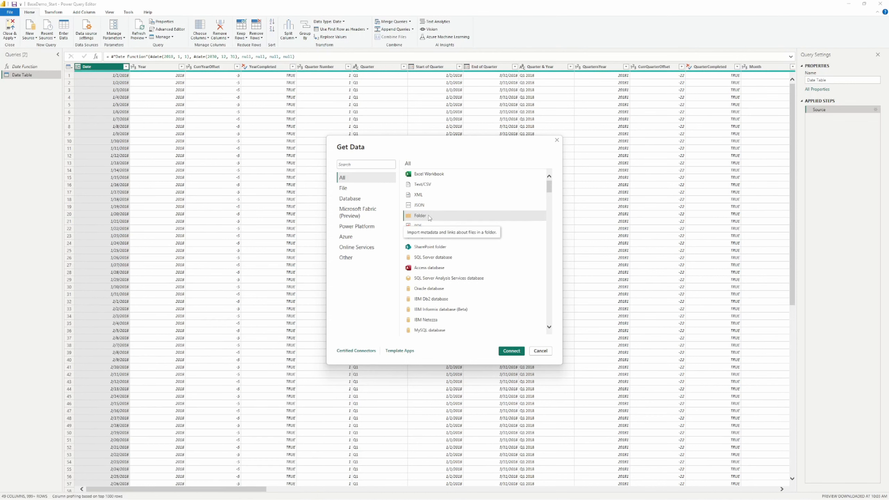
{"action": "left_click", "coordinate": [511, 351]}
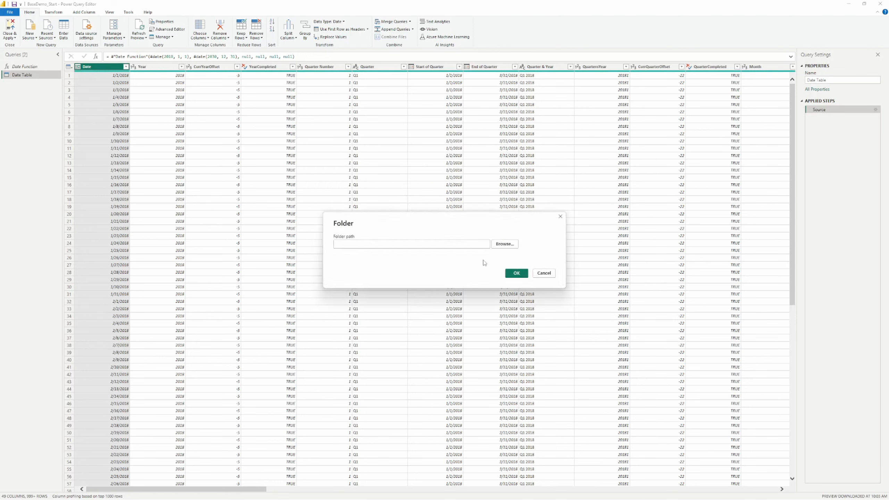
Choose PBIReporting\PowerQuery_Demo\Daily Export Demo as the source folder and load its file list with Transform Data, without combining the files.
{"action": "left_click", "coordinate": [504, 244]}
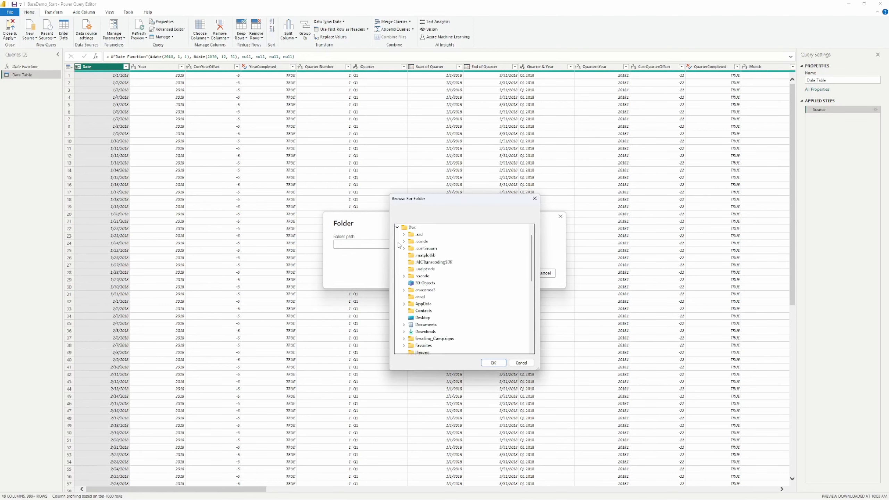
{"action": "scroll", "coordinate": [434, 308], "scroll_direction": "down", "scroll_amount": 3}
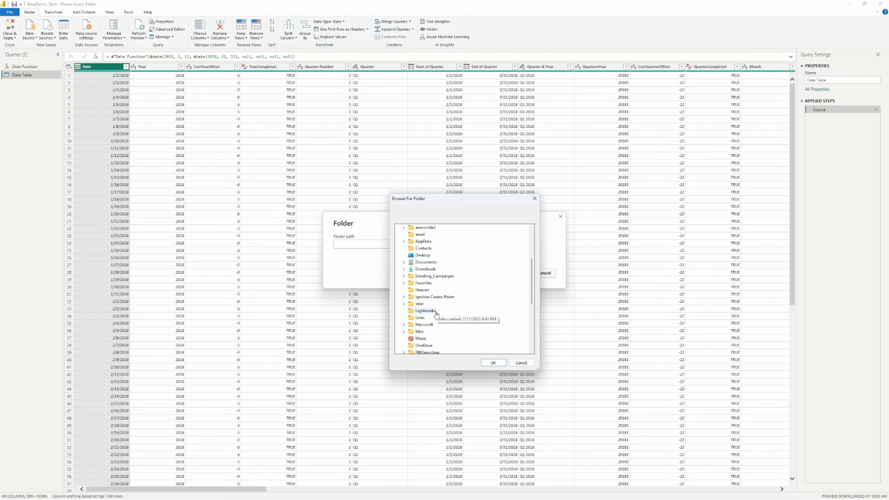
{"action": "scroll", "coordinate": [436, 314], "scroll_direction": "down", "scroll_amount": 1}
{"action": "left_click", "coordinate": [404, 338]}
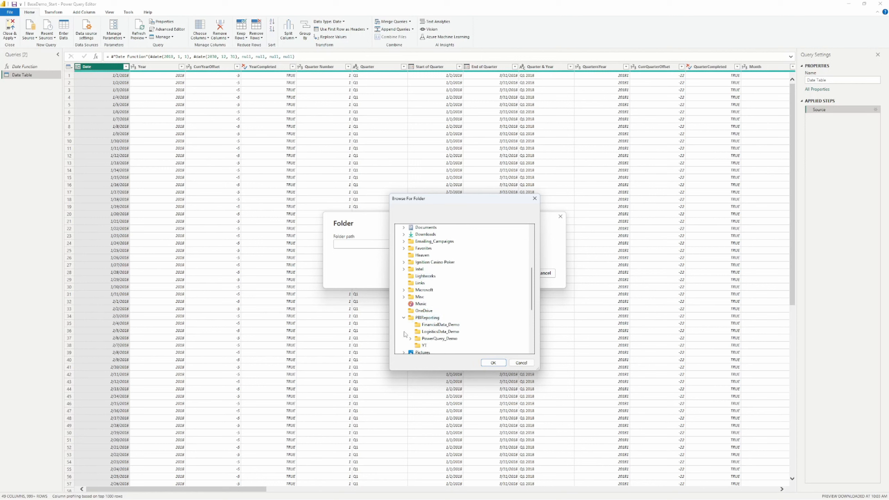
{"action": "scroll", "coordinate": [405, 334], "scroll_direction": "down", "scroll_amount": 1}
{"action": "left_click", "coordinate": [410, 318]}
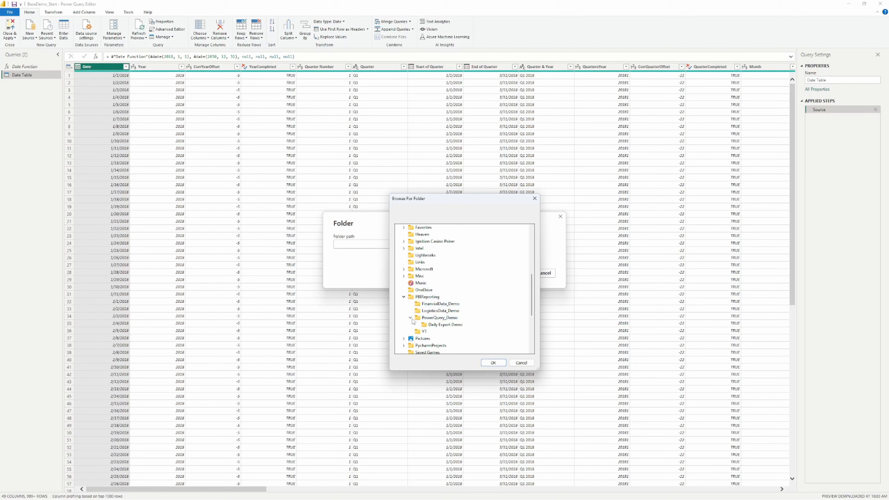
{"action": "left_click", "coordinate": [445, 325]}
{"action": "left_click", "coordinate": [493, 363]}
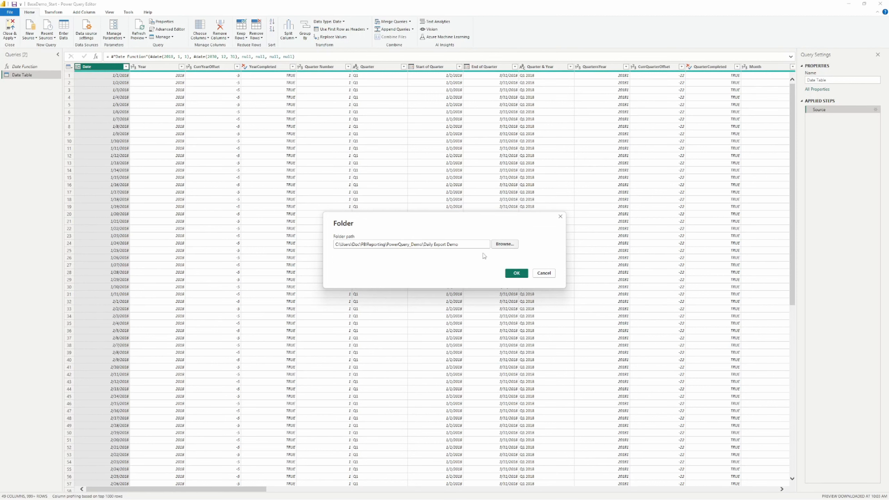
{"action": "left_click", "coordinate": [514, 274]}
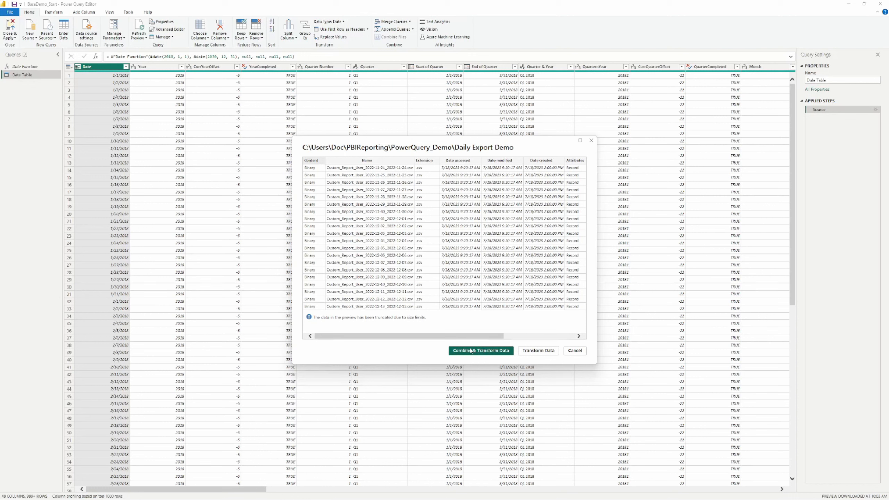
{"action": "left_click", "coordinate": [539, 350]}
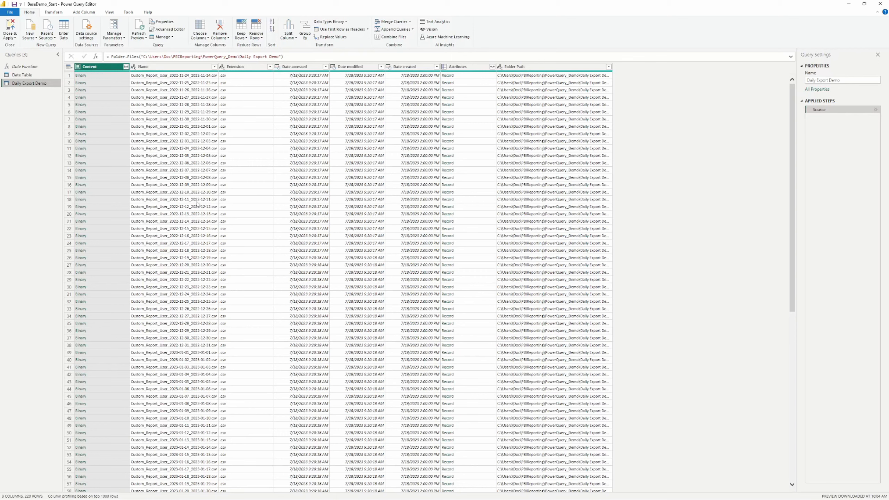
Compare the files in the Daily Export Demo folder in File Explorer with the file list loaded in the query.
{"action": "left_click", "coordinate": [429, 492]}
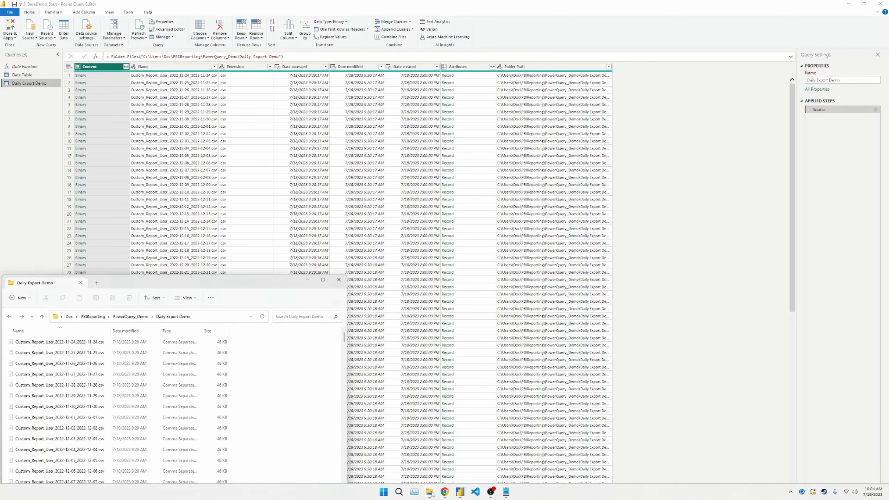
{"action": "left_click_drag", "start_coordinate": [215, 286], "coordinate": [409, 151]}
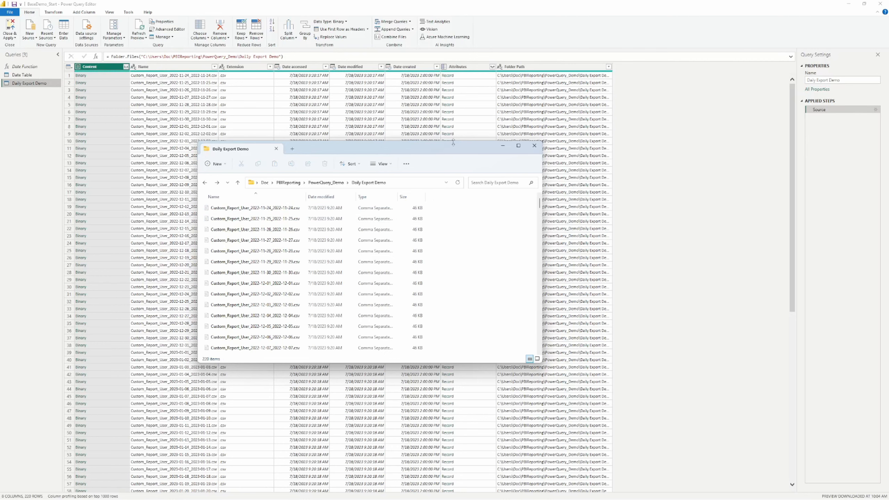
{"action": "left_click_drag", "start_coordinate": [453, 142], "coordinate": [263, 266]}
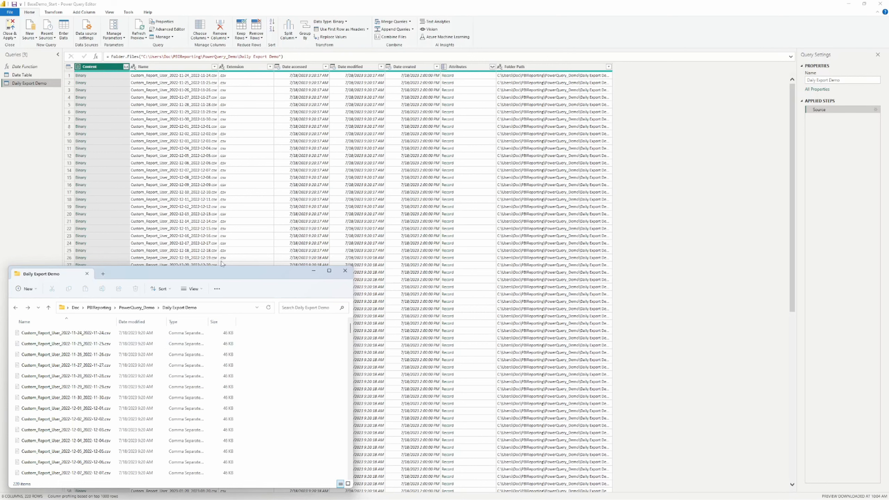
{"action": "left_click", "coordinate": [640, 233]}
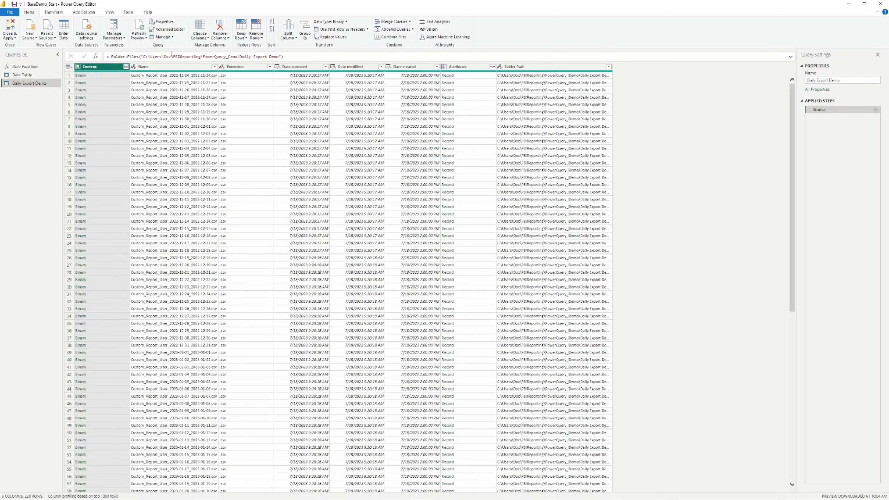
Start a new data source connection using the SharePoint folder connector.
{"action": "left_click", "coordinate": [30, 40]}
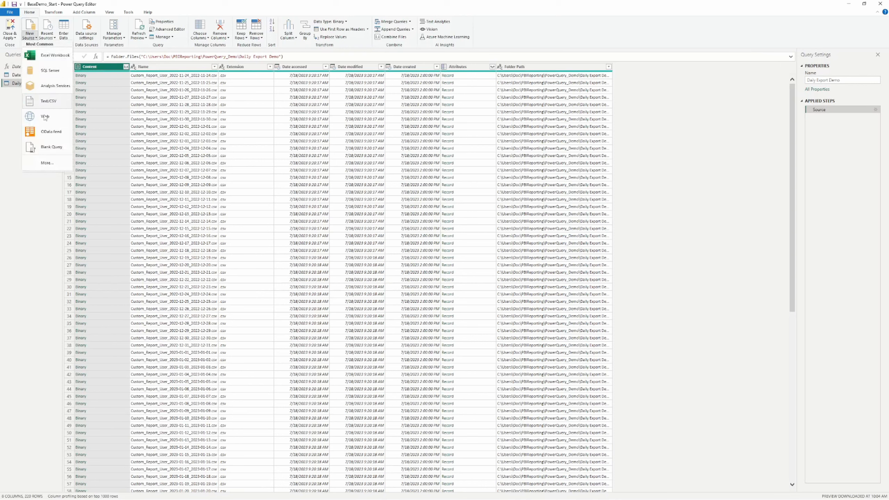
{"action": "left_click", "coordinate": [55, 166]}
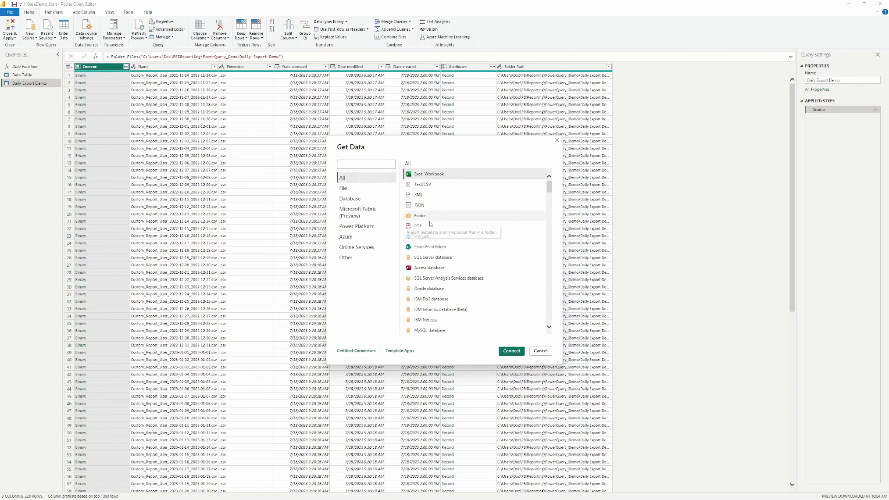
{"action": "left_click", "coordinate": [436, 247]}
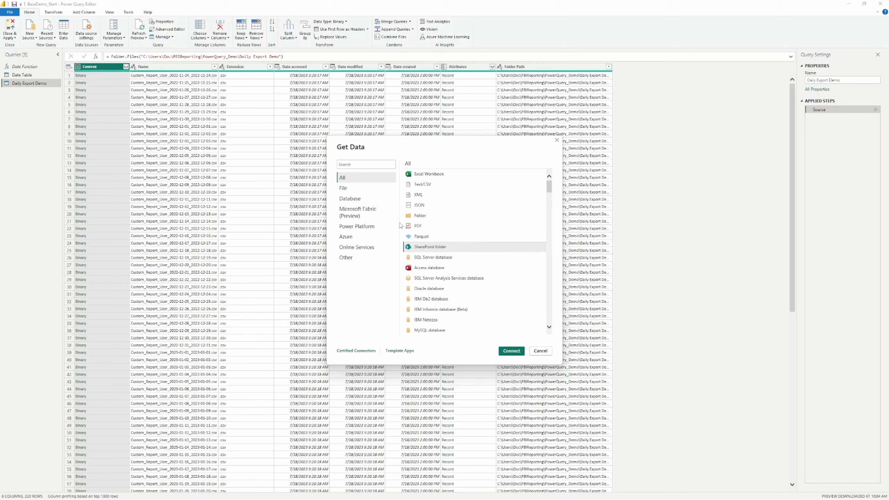
{"action": "left_click", "coordinate": [517, 349]}
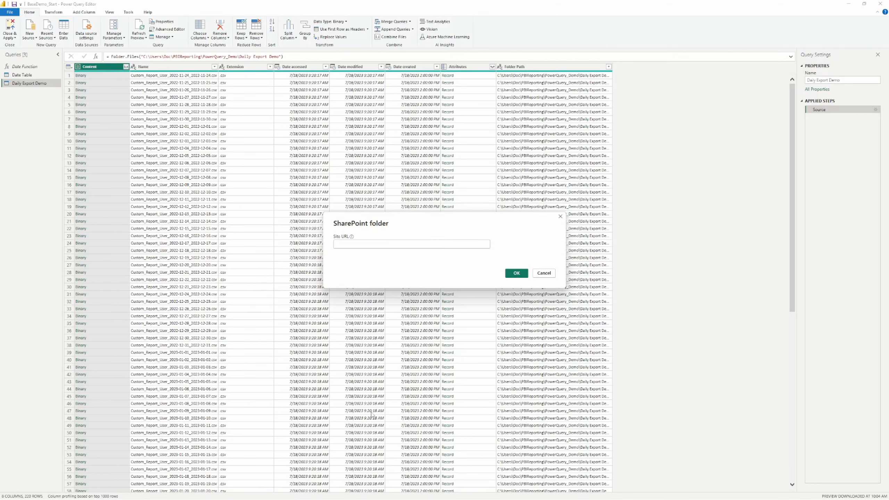
Switch to OneDrive in the browser and copy the address from https up to just before the _layouts part.
{"action": "mouse_move", "coordinate": [374, 498]}
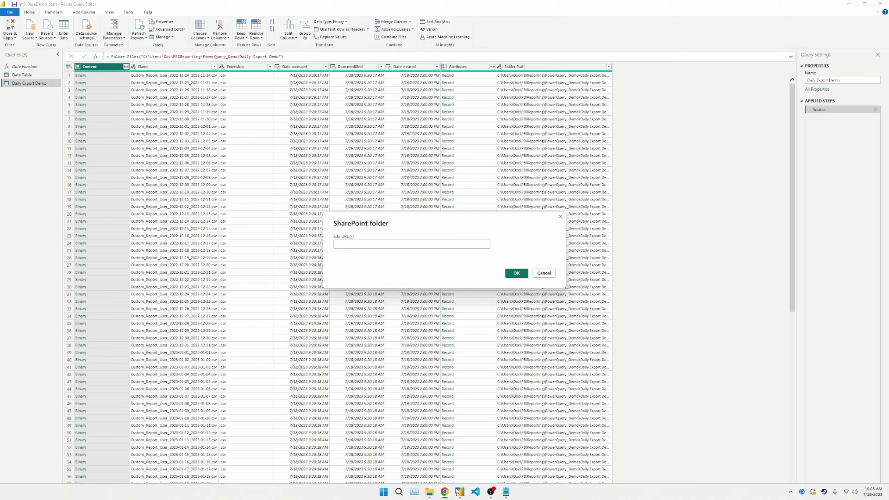
{"action": "mouse_move", "coordinate": [445, 492]}
{"action": "left_click", "coordinate": [451, 437]}
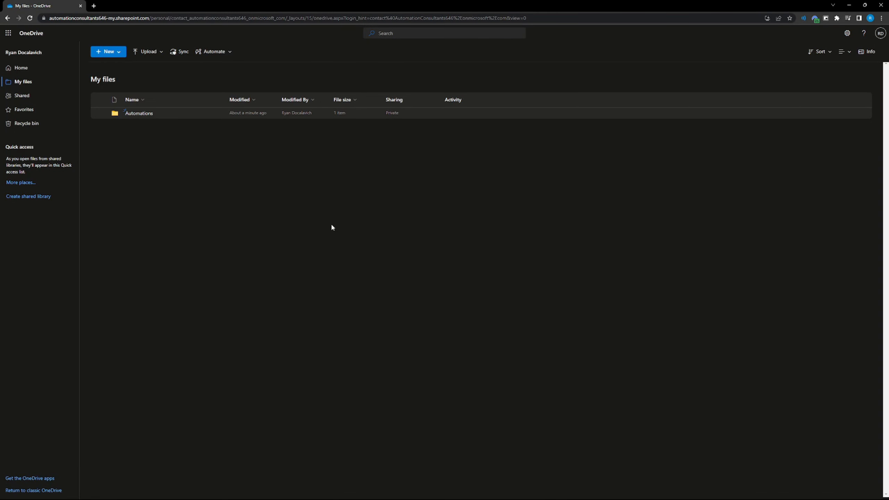
{"action": "left_click", "coordinate": [246, 19]}
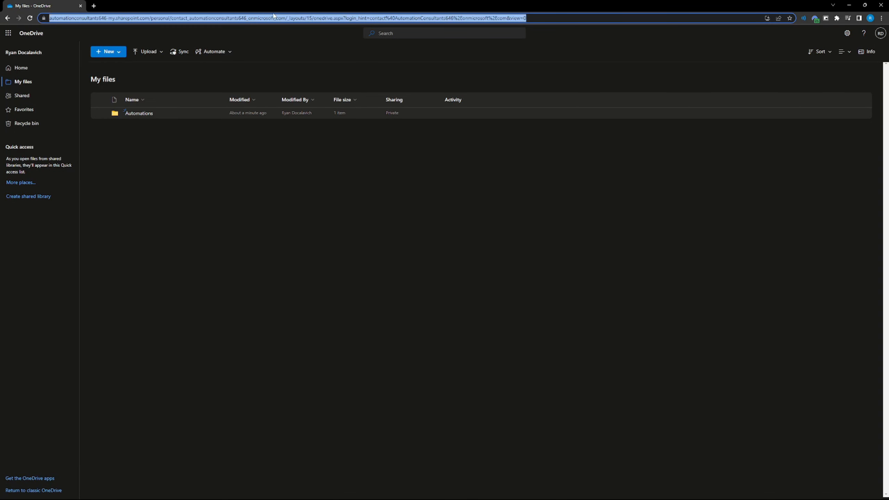
{"action": "left_click", "coordinate": [286, 19]}
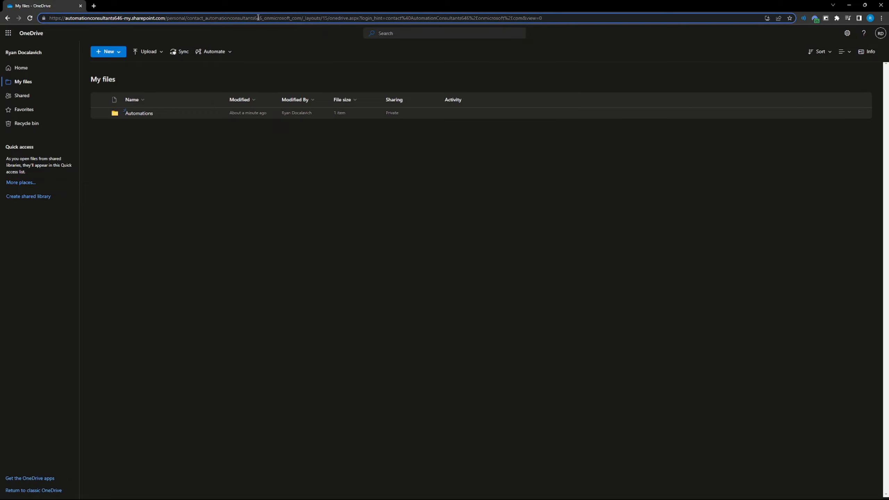
{"action": "left_click_drag", "start_coordinate": [305, 17], "coordinate": [21, 11]}
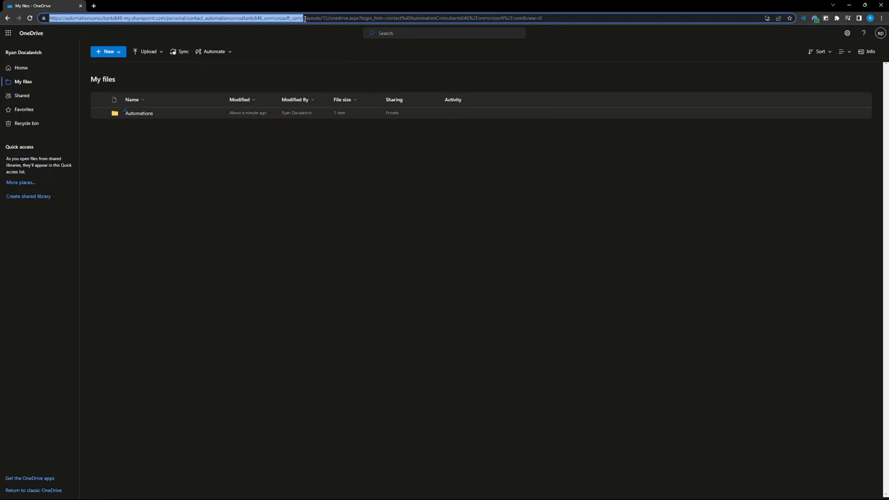
{"action": "left_click", "coordinate": [304, 70]}
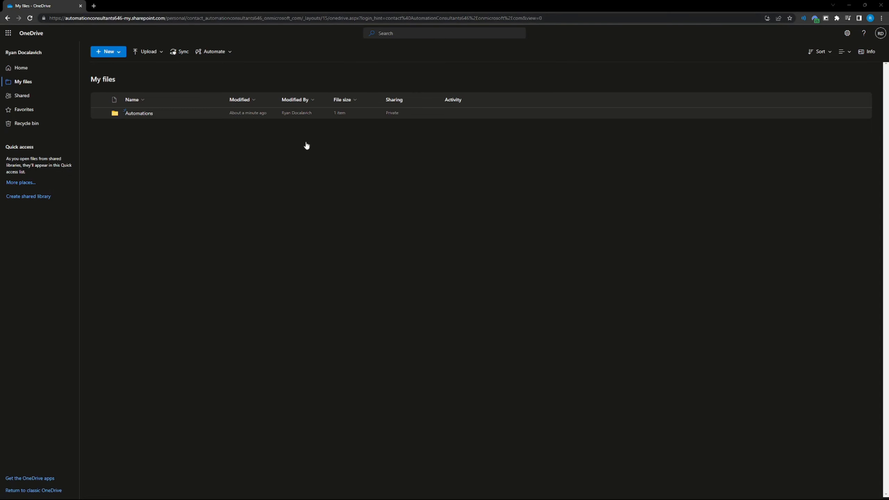
Return to the BaseDemo_Start Power Query Editor, paste the copied address as the Site URL and load the file list with Transform Data.
{"action": "mouse_move", "coordinate": [461, 493]}
{"action": "left_click", "coordinate": [476, 459]}
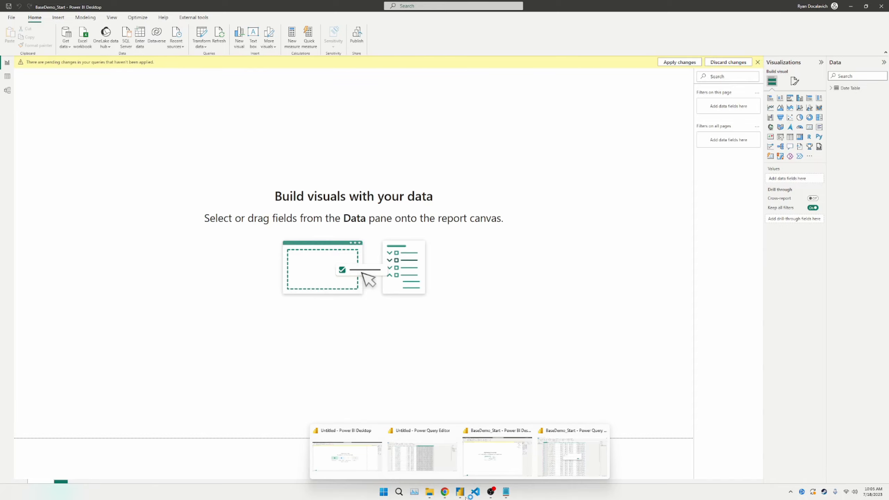
{"action": "left_click", "coordinate": [574, 455]}
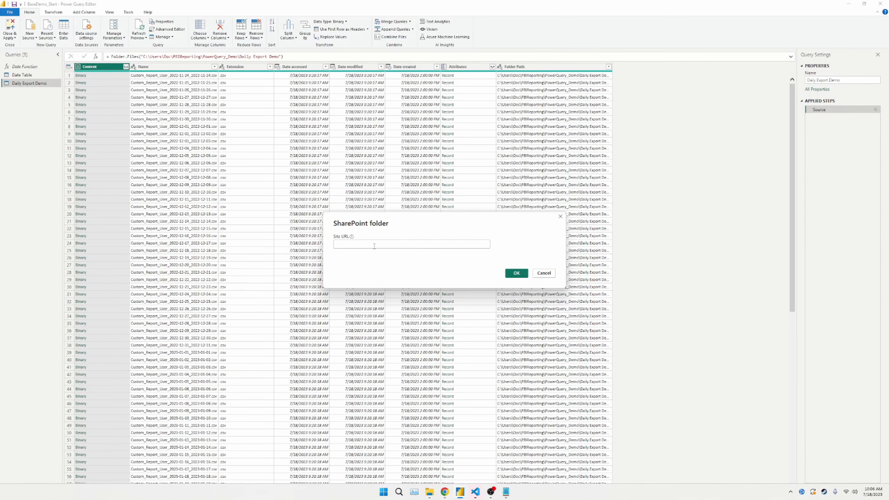
{"action": "left_click", "coordinate": [374, 246]}
{"action": "key", "text": "ctrl+v"}
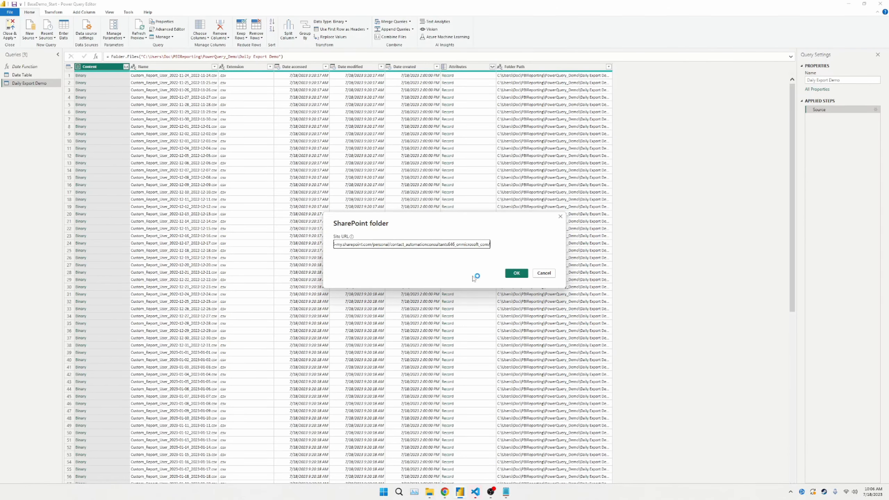
{"action": "left_click", "coordinate": [516, 273]}
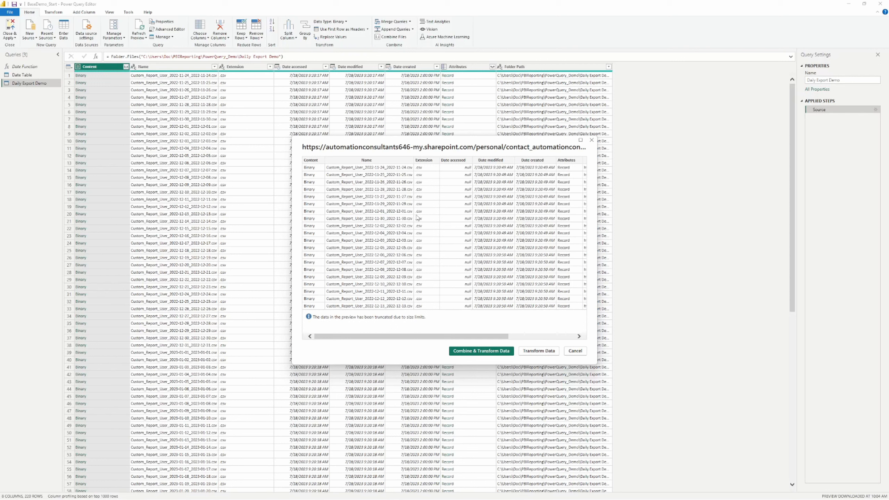
{"action": "left_click", "coordinate": [539, 350]}
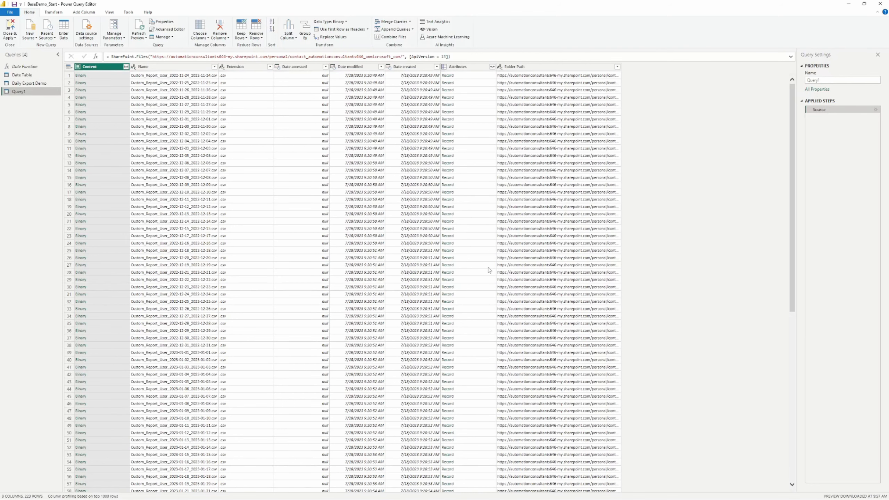
Compare the local Daily Export Demo query with the SharePoint file list in Query1.
{"action": "left_click", "coordinate": [26, 84]}
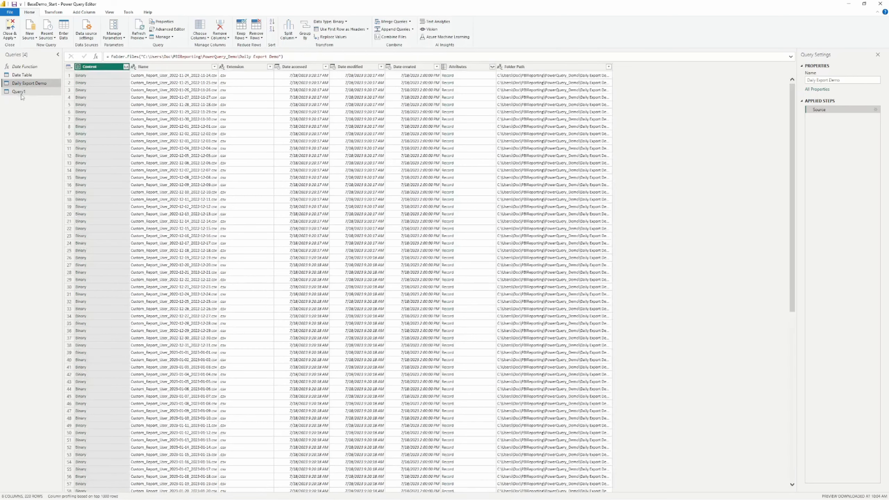
{"action": "left_click", "coordinate": [22, 93]}
{"action": "key", "text": "Up"}
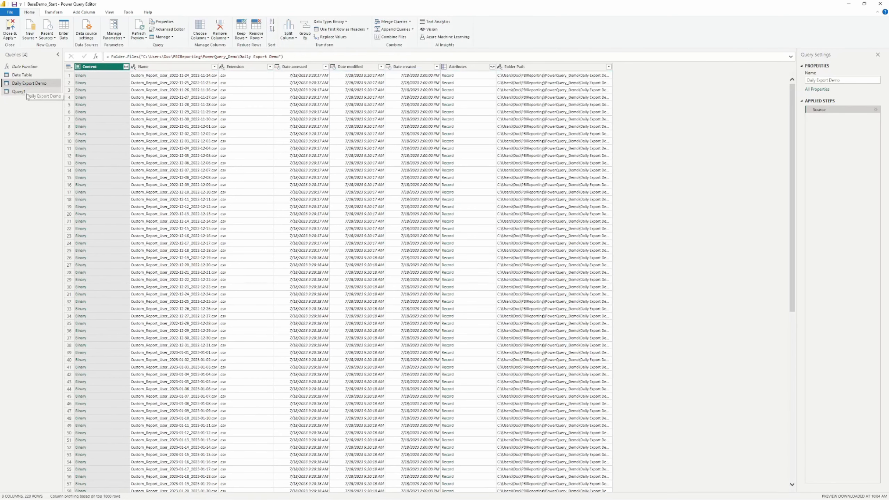
{"action": "left_click", "coordinate": [22, 91]}
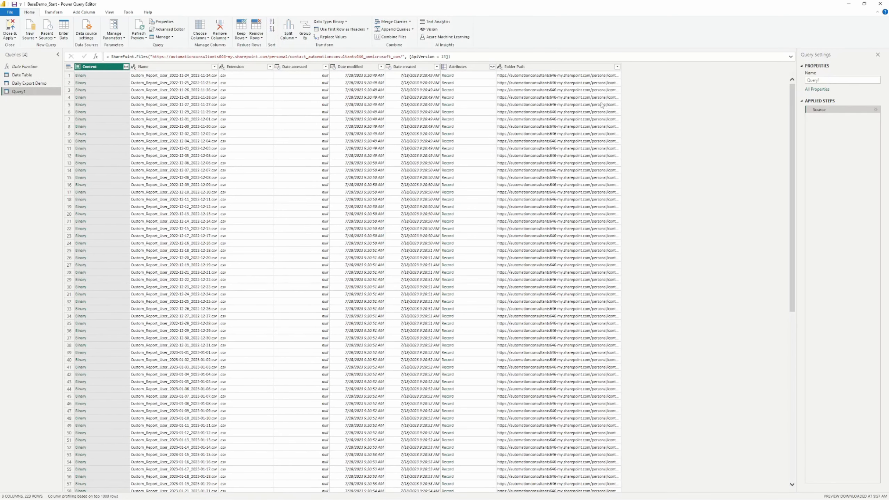
Widen the Folder Path column in Query1 to fit the full paths and check it against the Daily Export Demo query.
{"action": "left_click", "coordinate": [522, 75]}
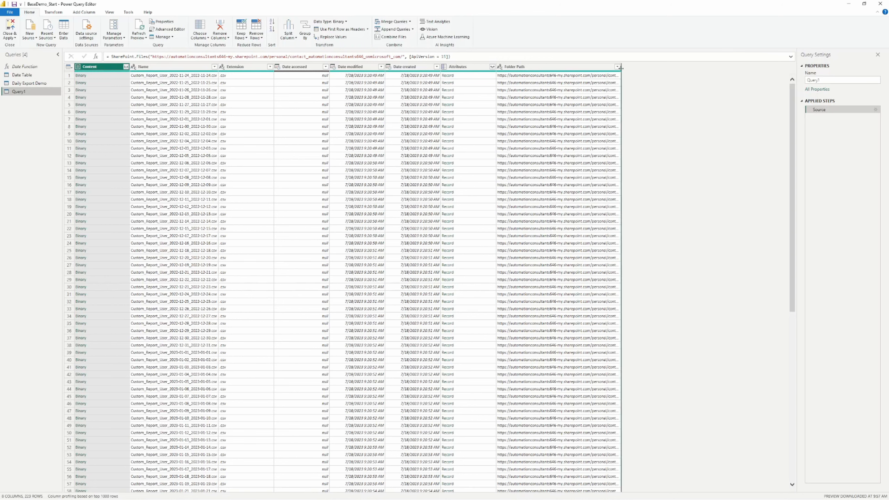
{"action": "left_click_drag", "start_coordinate": [619, 68], "coordinate": [760, 68]}
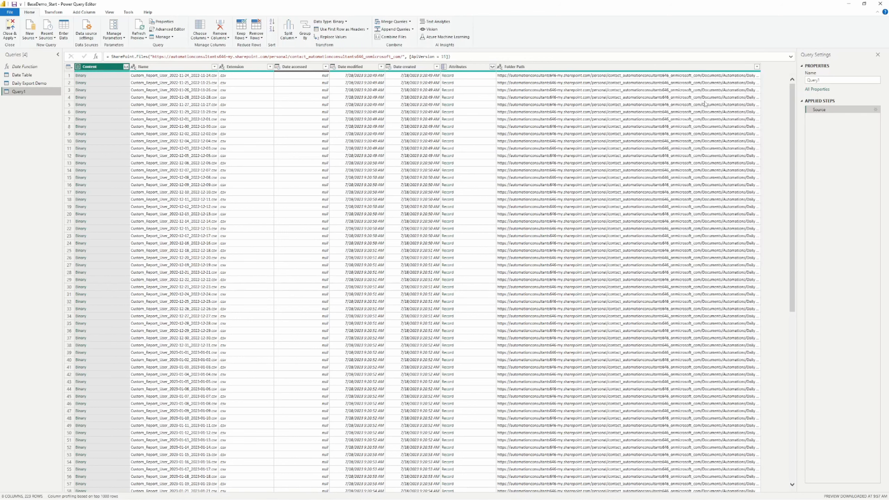
{"action": "double_click", "coordinate": [759, 66]}
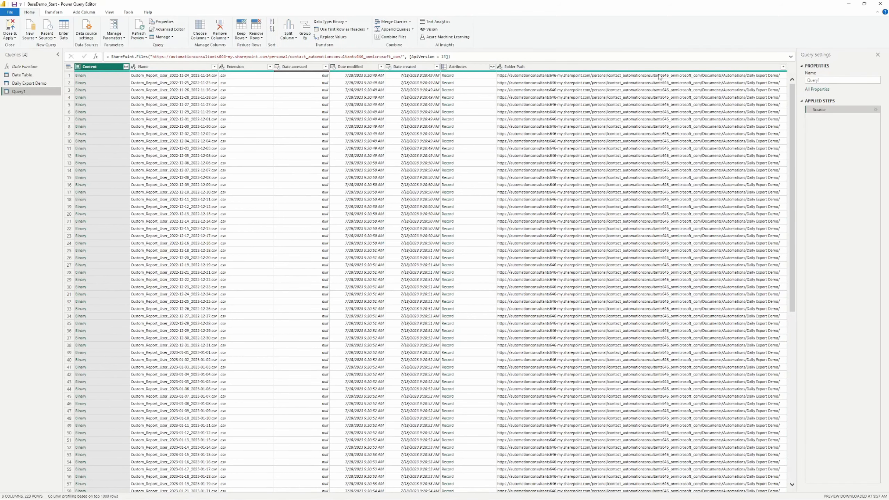
{"action": "left_click", "coordinate": [29, 83]}
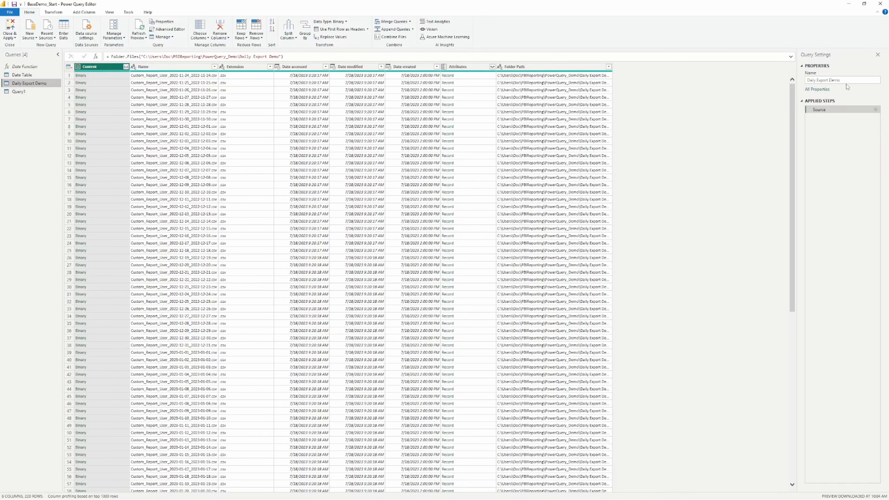
{"action": "left_click", "coordinate": [25, 93]}
Switch to OneDrive and browse through the Automations folder to the contents of Daily Export Demo.
{"action": "mouse_move", "coordinate": [445, 496]}
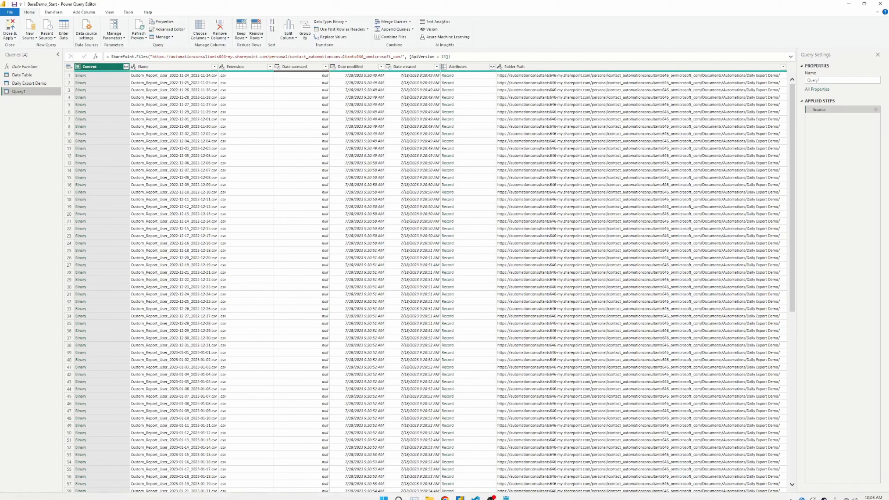
{"action": "left_click", "coordinate": [450, 465]}
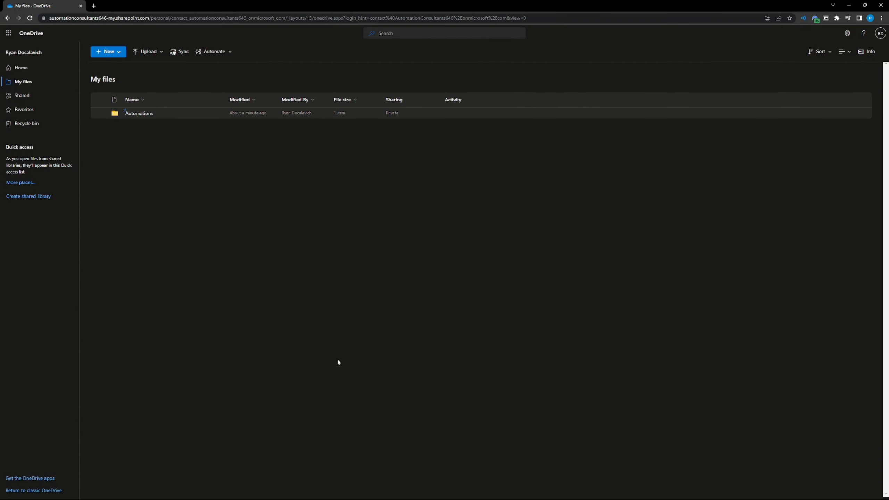
{"action": "left_click", "coordinate": [138, 113]}
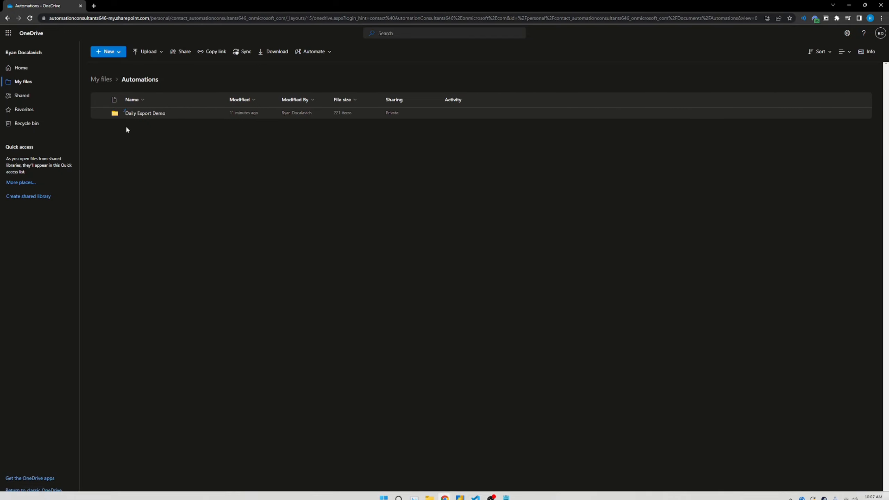
{"action": "left_click", "coordinate": [139, 114]}
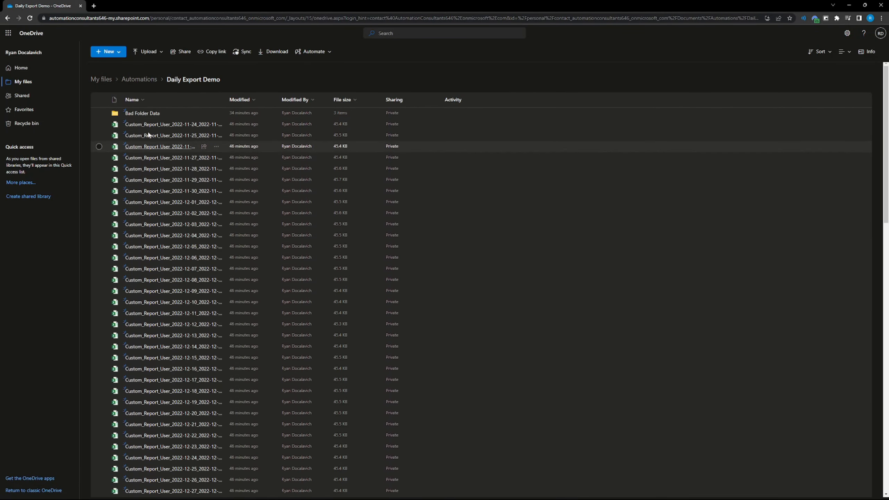
{"action": "left_click", "coordinate": [139, 79]}
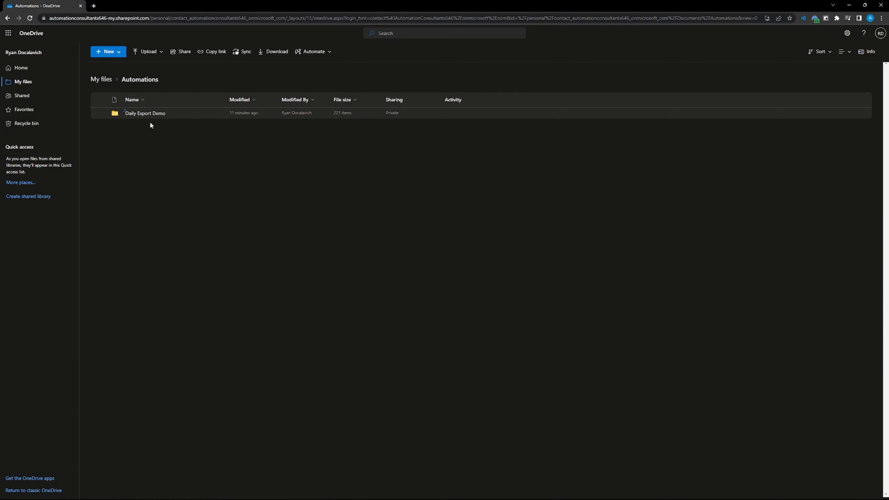
{"action": "key", "text": "alt+Left"}
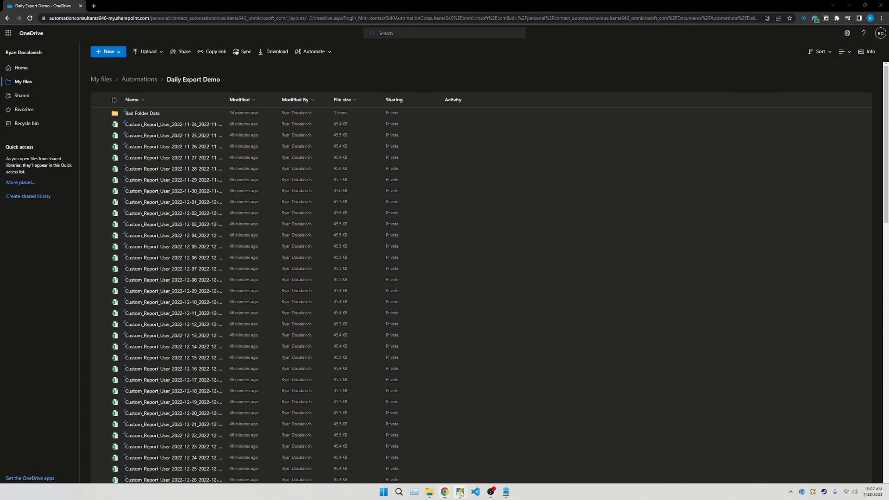
Return to the Power Query Editor and examine the filter values of Query1's Folder Path column without applying a filter.
{"action": "mouse_move", "coordinate": [460, 493]}
{"action": "left_click", "coordinate": [544, 457]}
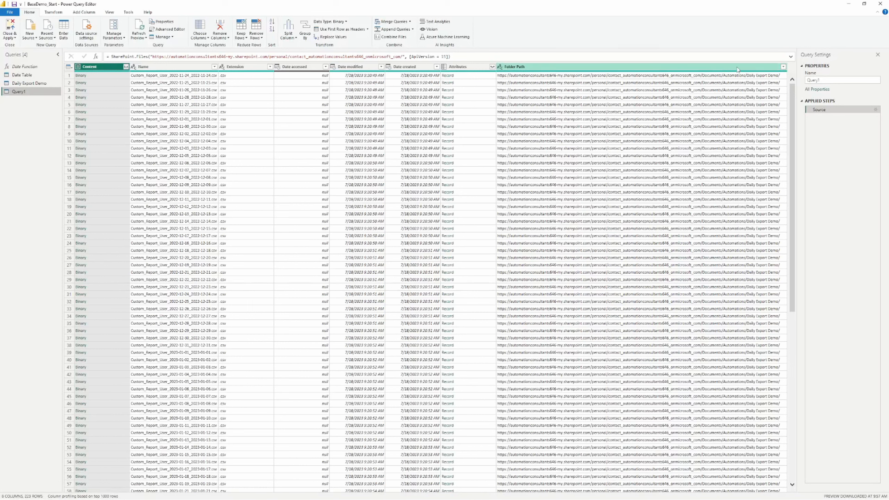
{"action": "left_click", "coordinate": [783, 67]}
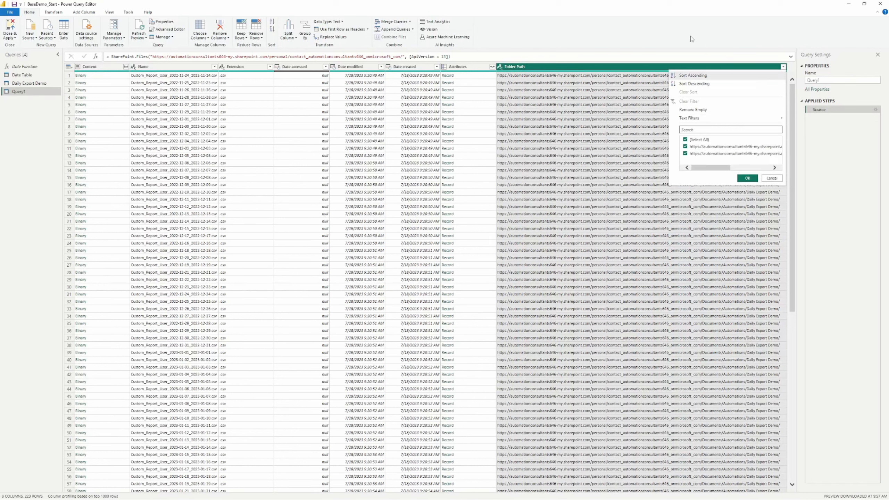
{"action": "left_click", "coordinate": [790, 276]}
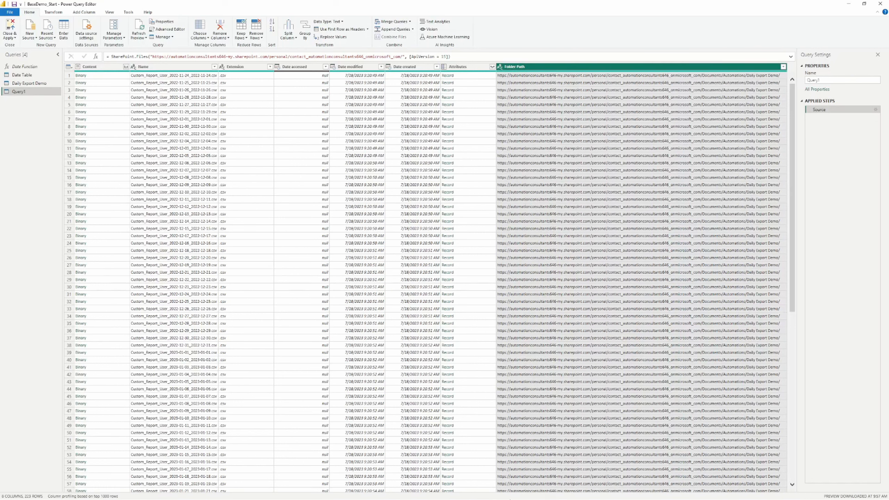
Switch back to OneDrive and look through the list of files and subfolders in the Daily Export Demo folder.
{"action": "mouse_move", "coordinate": [445, 496]}
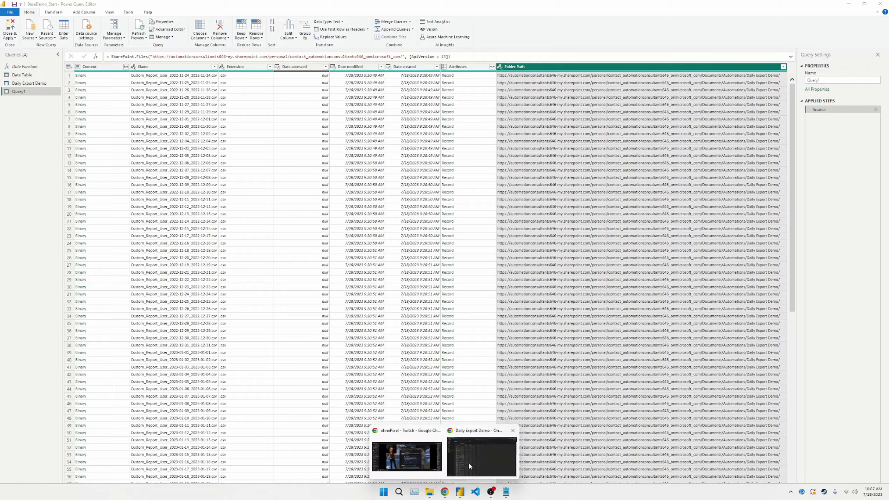
{"action": "left_click", "coordinate": [469, 461]}
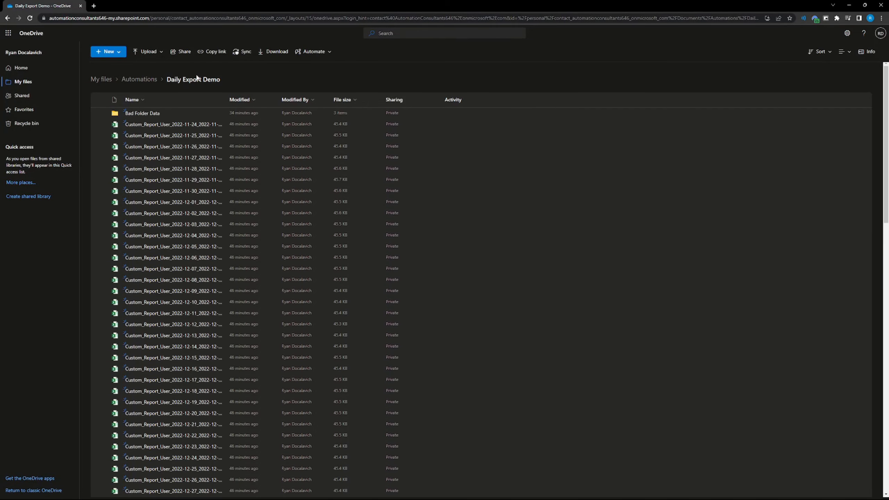
{"action": "scroll", "coordinate": [150, 136], "scroll_direction": "down", "scroll_amount": 5}
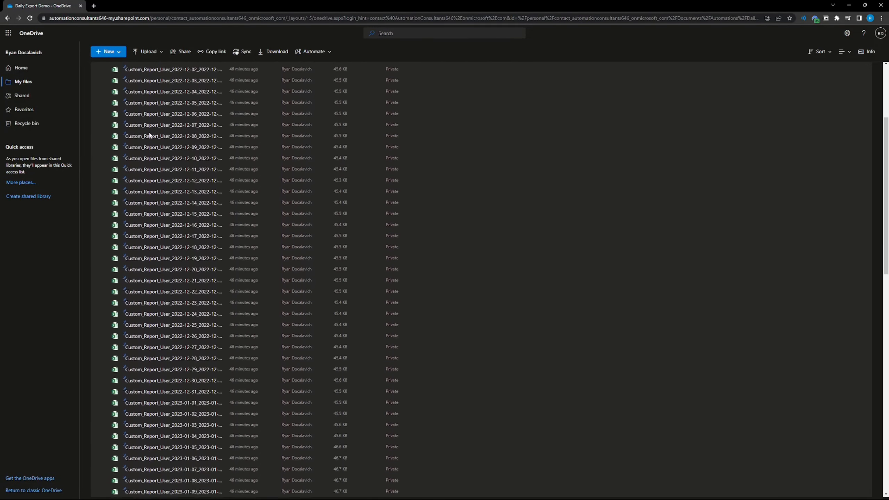
{"action": "scroll", "coordinate": [177, 368], "scroll_direction": "up", "scroll_amount": 4}
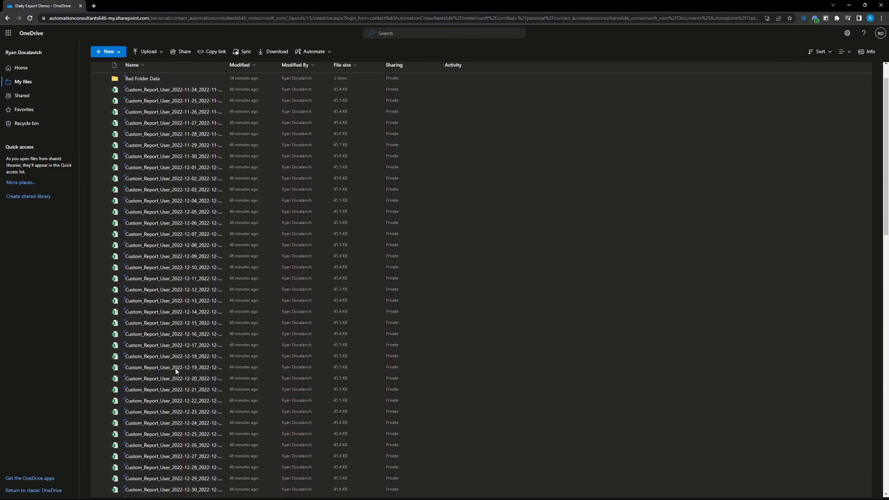
View the files inside the Bad Folder Data subfolder and return to the Daily Export Demo folder.
{"action": "scroll", "coordinate": [165, 311], "scroll_direction": "up", "scroll_amount": 2}
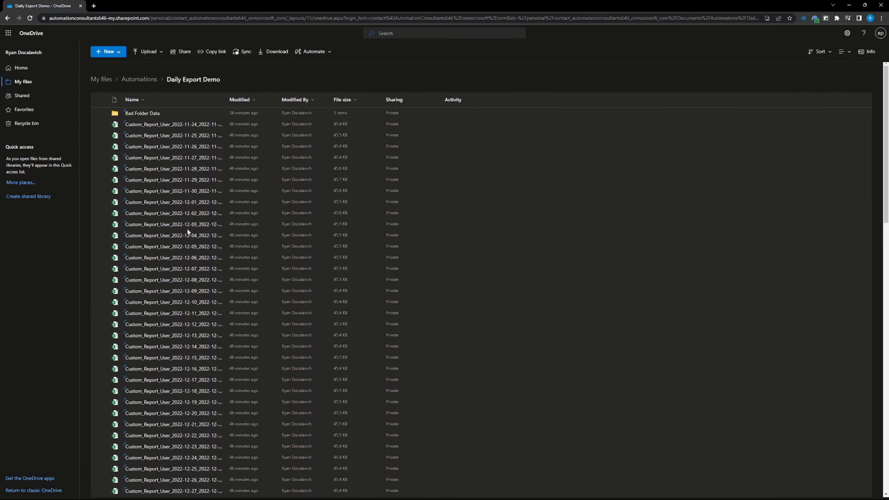
{"action": "left_click", "coordinate": [139, 113]}
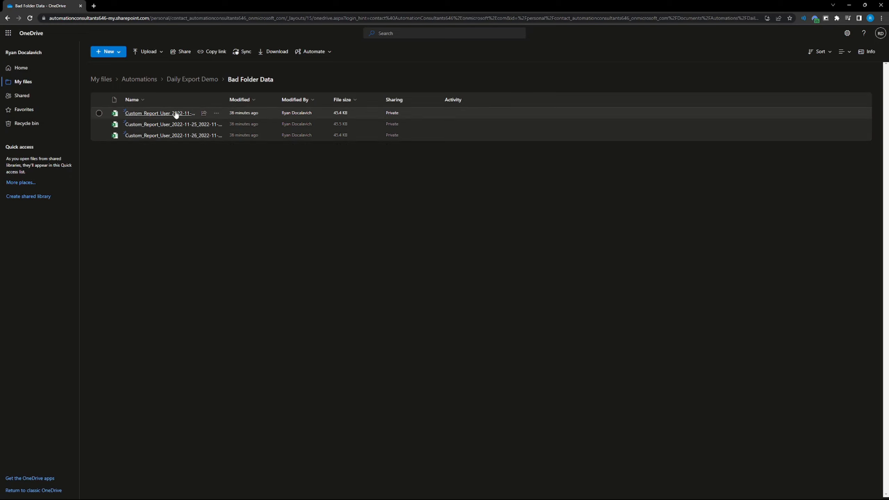
{"action": "key", "text": "alt+Left"}
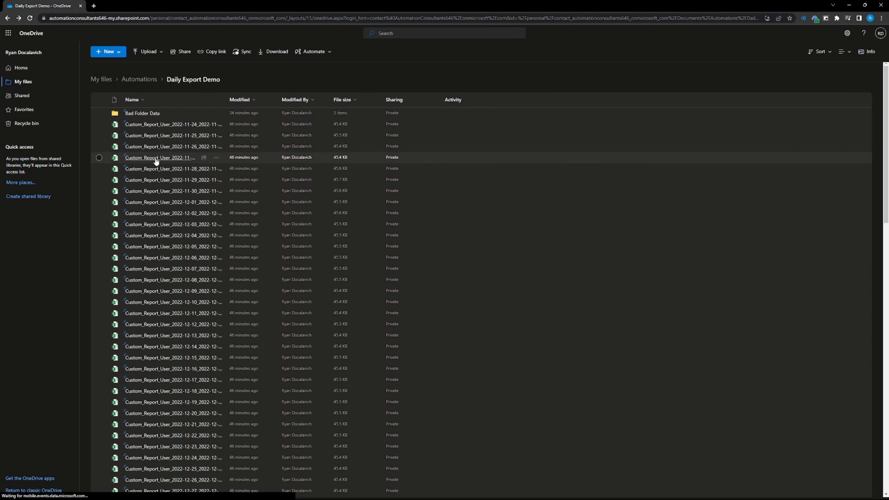
Switch to the BaseDemo_Start Power Query Editor, filter Query1's Folder Path to only the Daily Export Demo folder, and check the rows.
{"action": "mouse_move", "coordinate": [460, 492]}
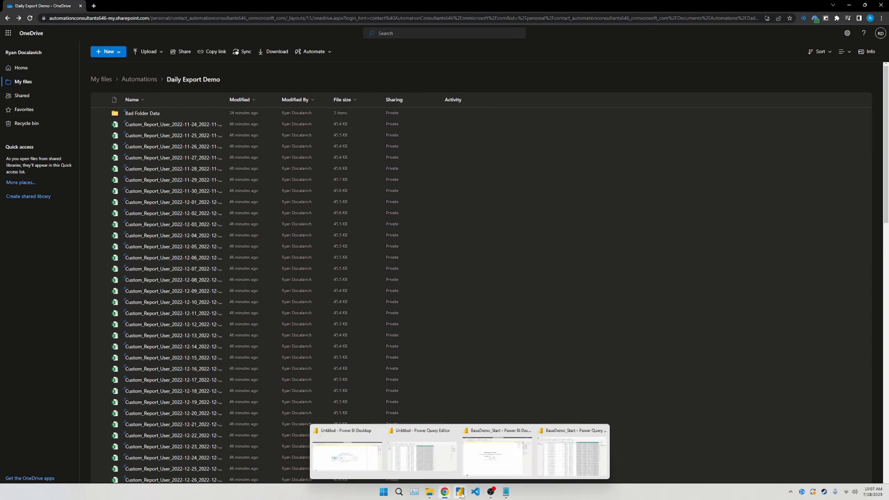
{"action": "left_click", "coordinate": [573, 455]}
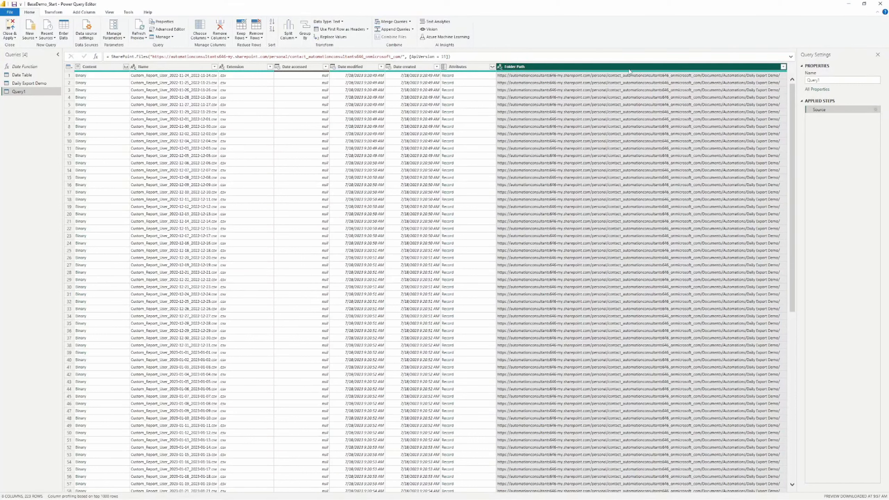
{"action": "left_click", "coordinate": [784, 66]}
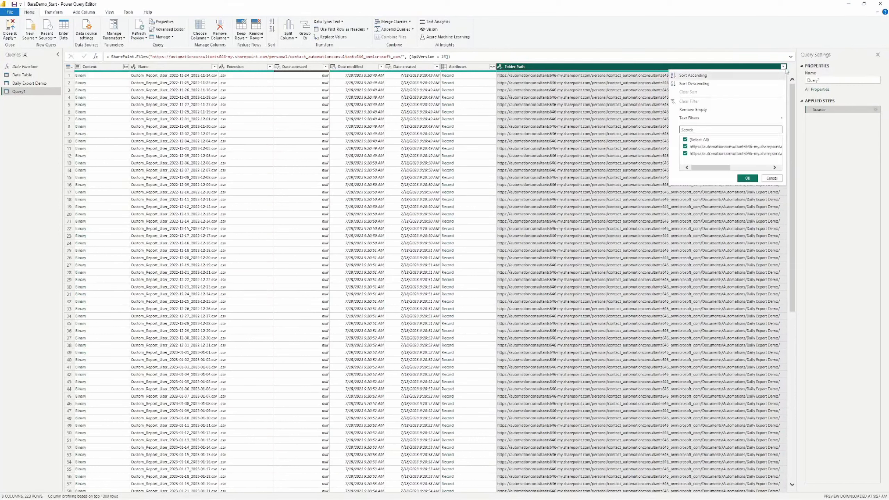
{"action": "left_click", "coordinate": [718, 147]}
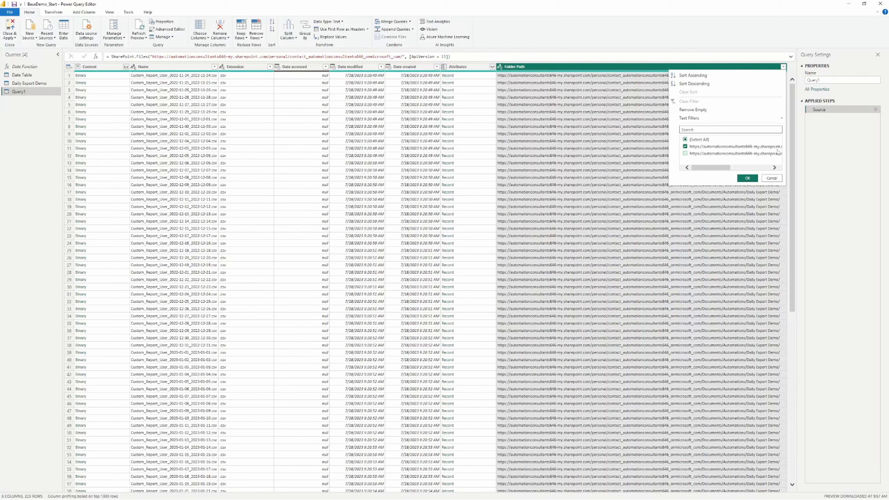
{"action": "mouse_move", "coordinate": [718, 168]}
{"action": "left_mouse_down"}
{"action": "mouse_move", "coordinate": [771, 168]}
{"action": "mouse_move", "coordinate": [710, 167]}
{"action": "left_mouse_up"}
{"action": "left_click", "coordinate": [747, 177]}
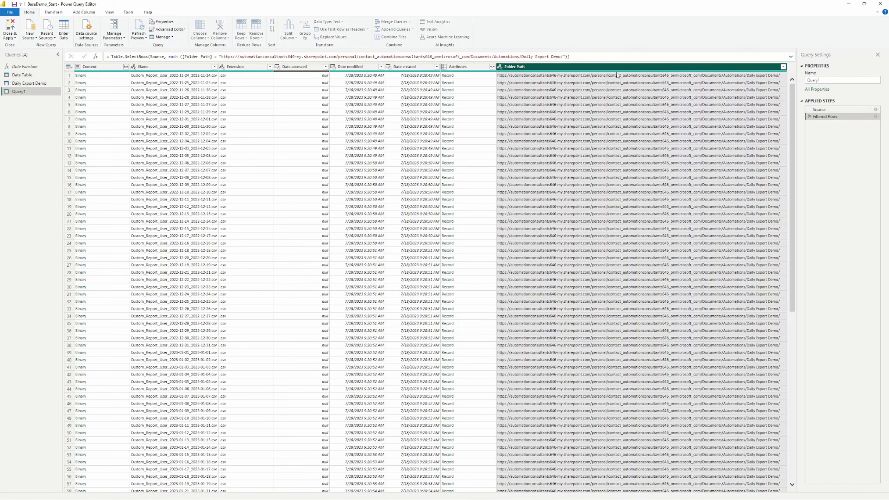
{"action": "scroll", "coordinate": [681, 179], "scroll_direction": "down", "scroll_amount": 10}
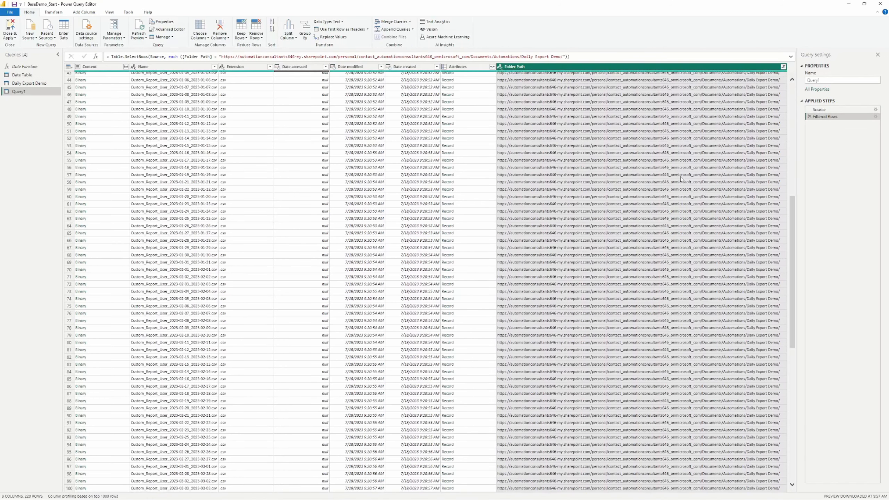
{"action": "scroll", "coordinate": [680, 179], "scroll_direction": "down", "scroll_amount": 20}
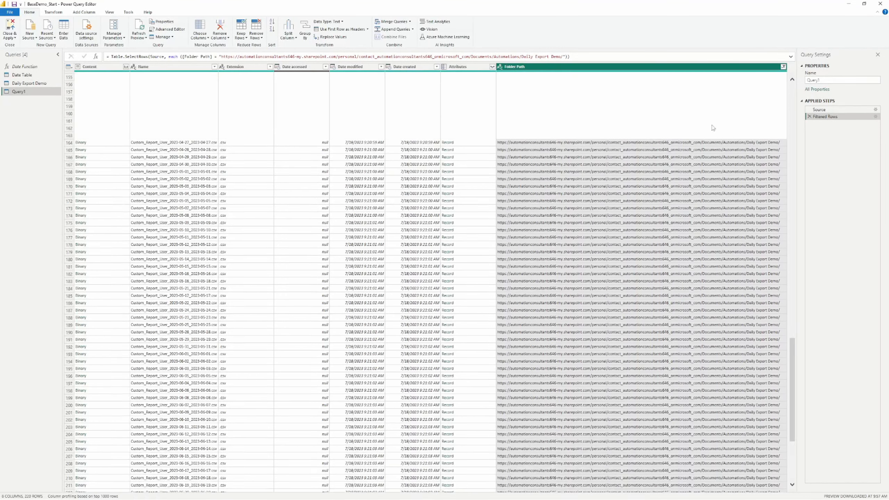
{"action": "scroll", "coordinate": [733, 247], "scroll_direction": "up", "scroll_amount": 20}
Change Query1's Folder Path filter to keep only the Bad Folder Data subfolder.
{"action": "left_click", "coordinate": [783, 67]}
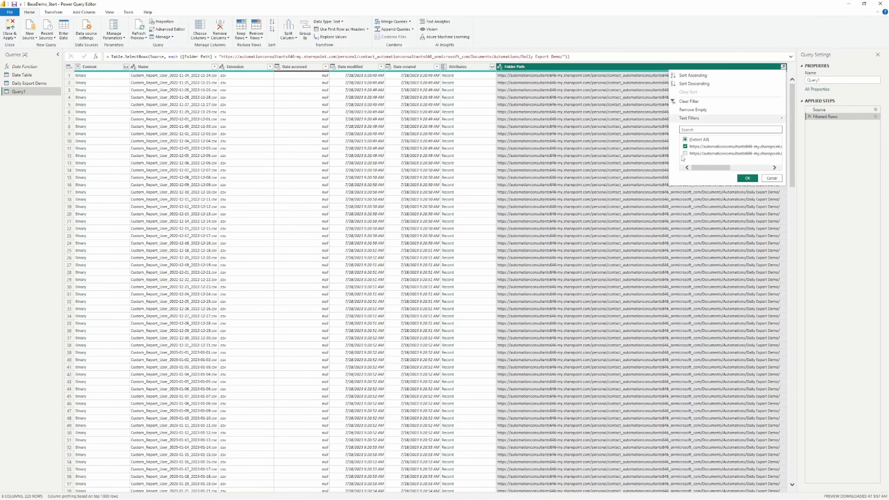
{"action": "left_click", "coordinate": [698, 147]}
{"action": "left_click", "coordinate": [698, 153]}
{"action": "left_click", "coordinate": [747, 178]}
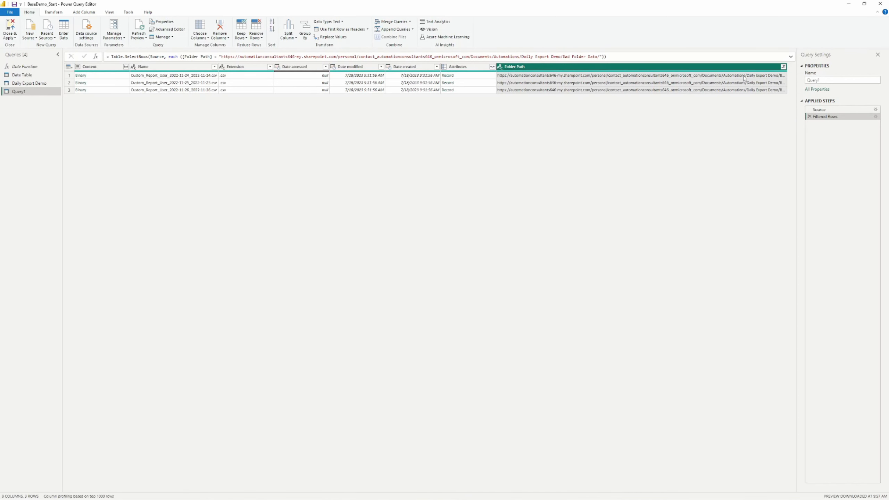
Set Query1's Folder Path filter back to only the main Daily Export Demo folder, excluding Bad Folder Data.
{"action": "left_click", "coordinate": [783, 66]}
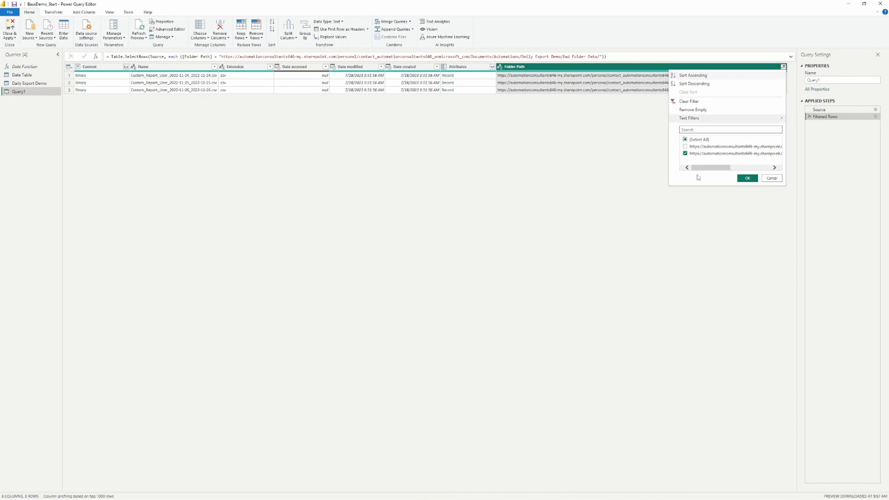
{"action": "left_click", "coordinate": [703, 154]}
{"action": "left_click", "coordinate": [699, 147]}
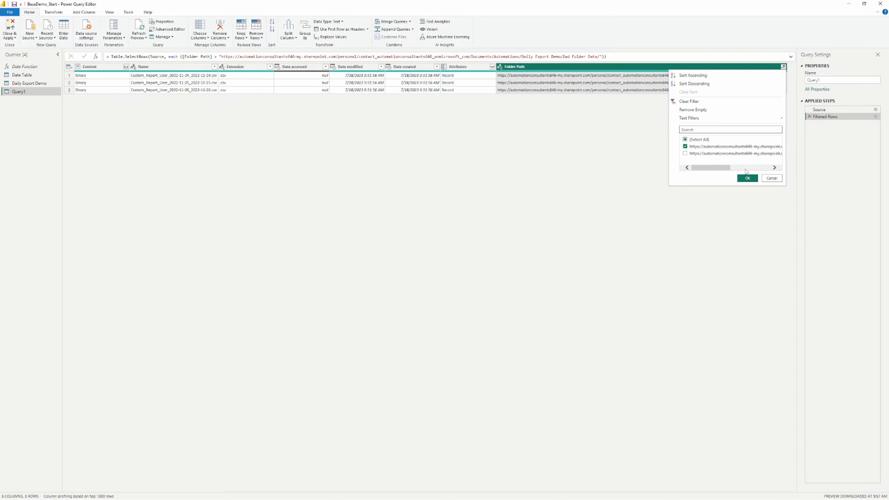
{"action": "left_click", "coordinate": [747, 178]}
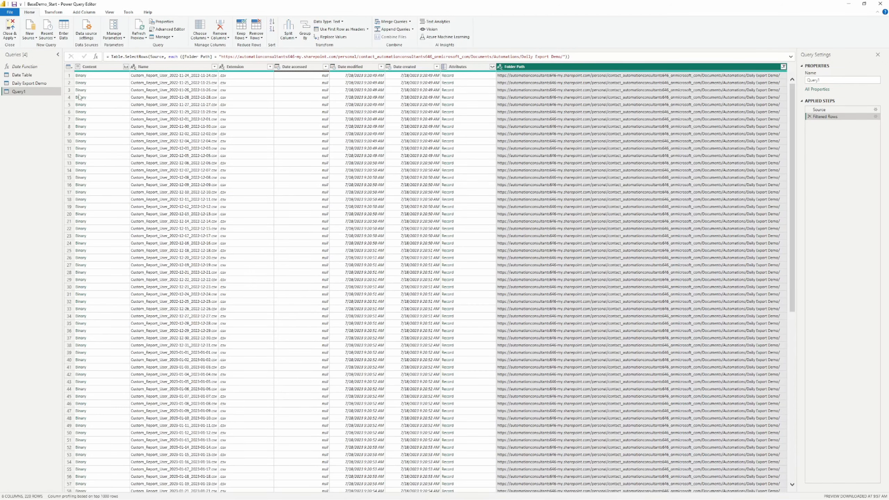
Compare the file listing of the local Daily Export Demo query with the filtered SharePoint listing in Query1.
{"action": "left_click", "coordinate": [25, 84]}
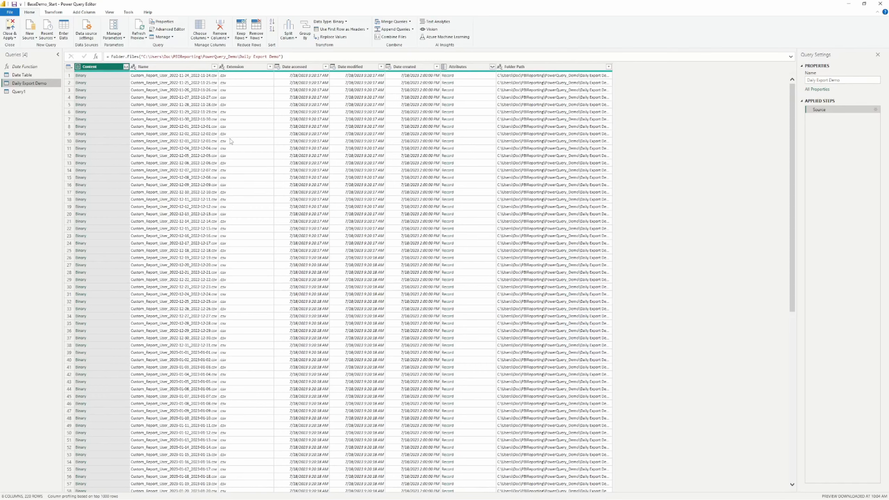
{"action": "left_click", "coordinate": [32, 94]}
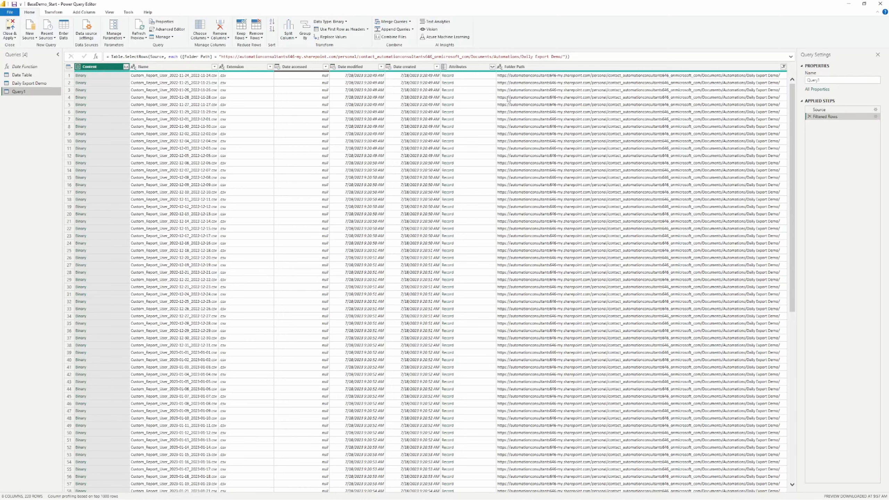
{"action": "left_click", "coordinate": [31, 86]}
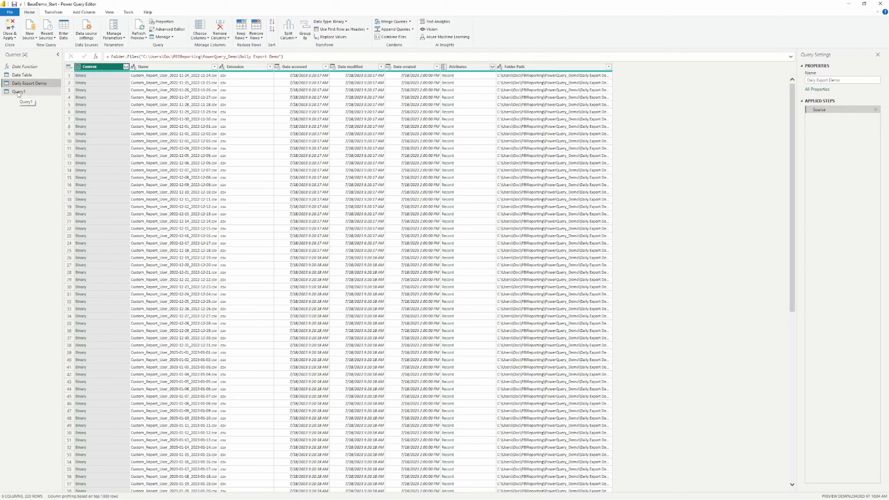
{"action": "left_click", "coordinate": [18, 93]}
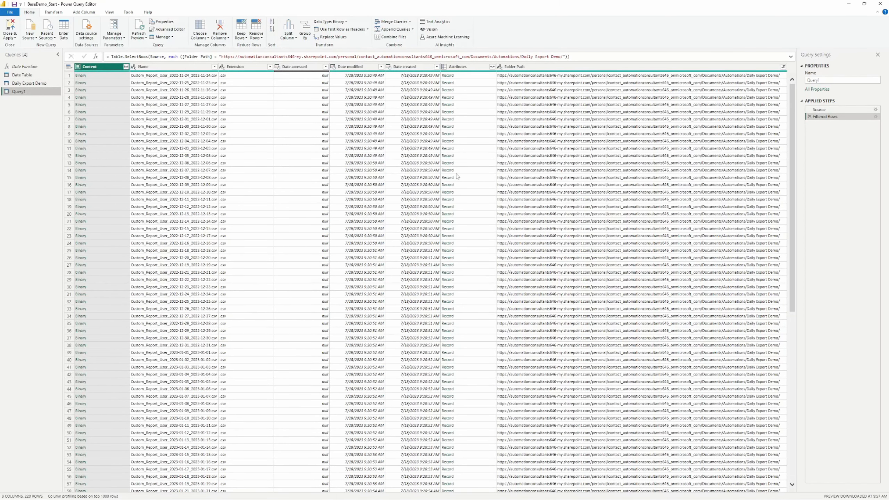
Combine the Daily Export Demo query's files with First file as sample, Comma delimiter, and type detection based on first 200 rows.
{"action": "left_click", "coordinate": [29, 83]}
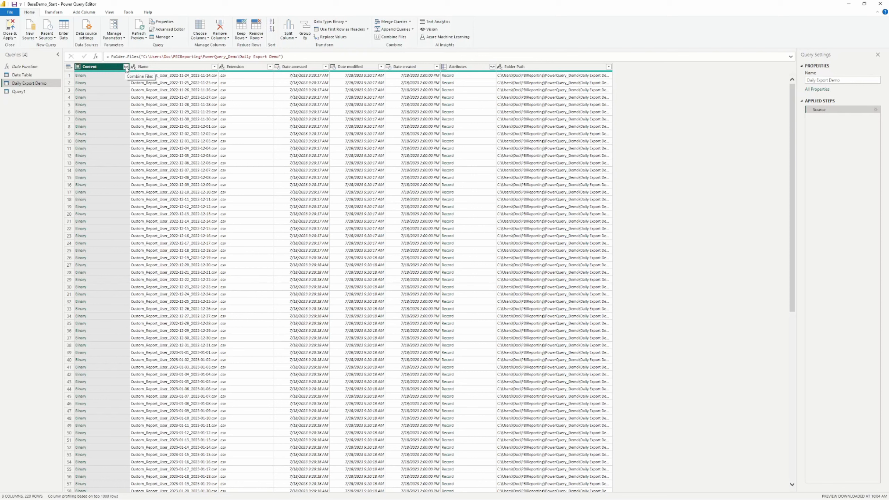
{"action": "left_click", "coordinate": [126, 67]}
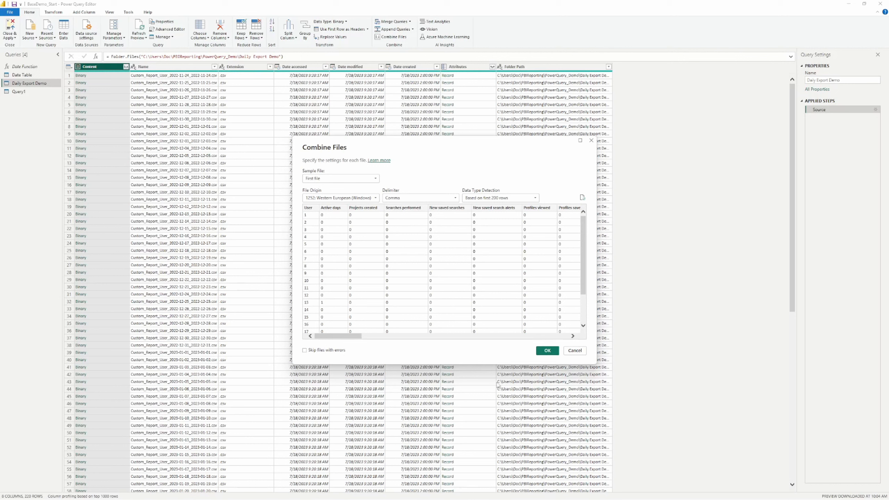
{"action": "left_click", "coordinate": [546, 350]}
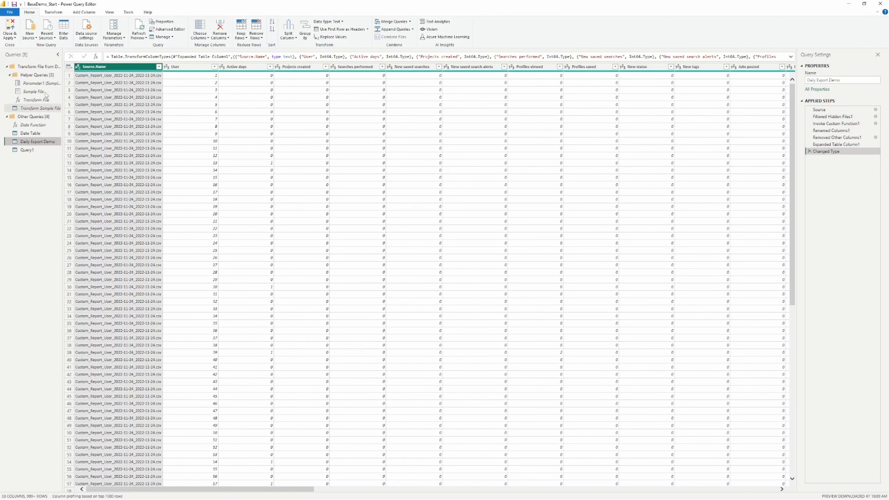
Examine the generated helper queries: Transform Sample File, Transform File, Sample File and Parameter1.
{"action": "left_click", "coordinate": [34, 108]}
{"action": "left_click", "coordinate": [33, 99]}
{"action": "left_click", "coordinate": [33, 91]}
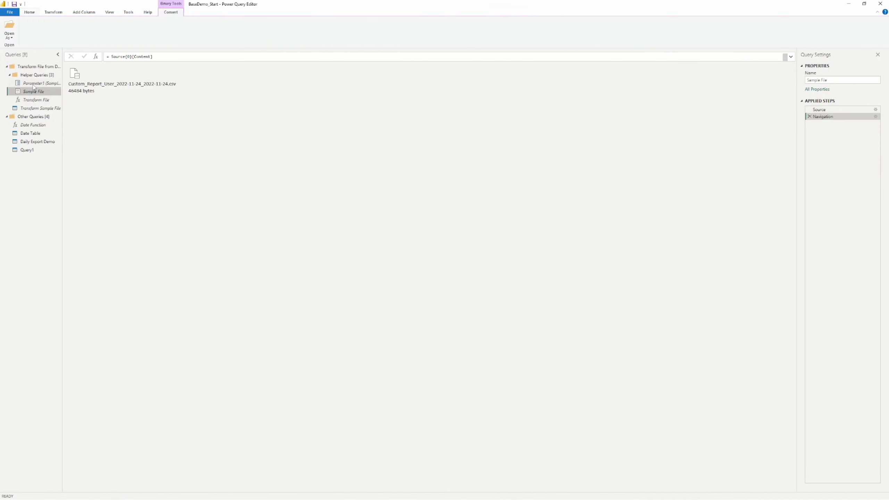
{"action": "left_click", "coordinate": [34, 83]}
{"action": "left_click", "coordinate": [34, 109]}
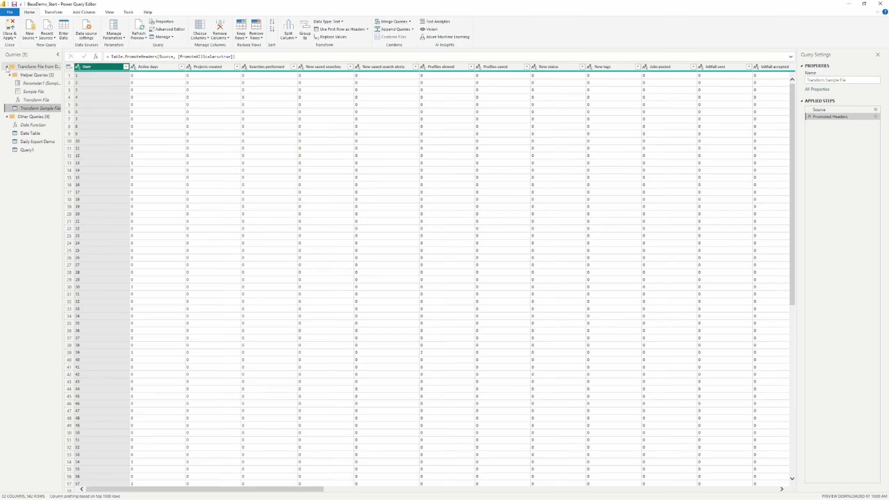
Collapse the Transform File query group and compare Query1 with the combined Daily Export Demo query.
{"action": "left_click", "coordinate": [7, 67]}
{"action": "left_click", "coordinate": [27, 108]}
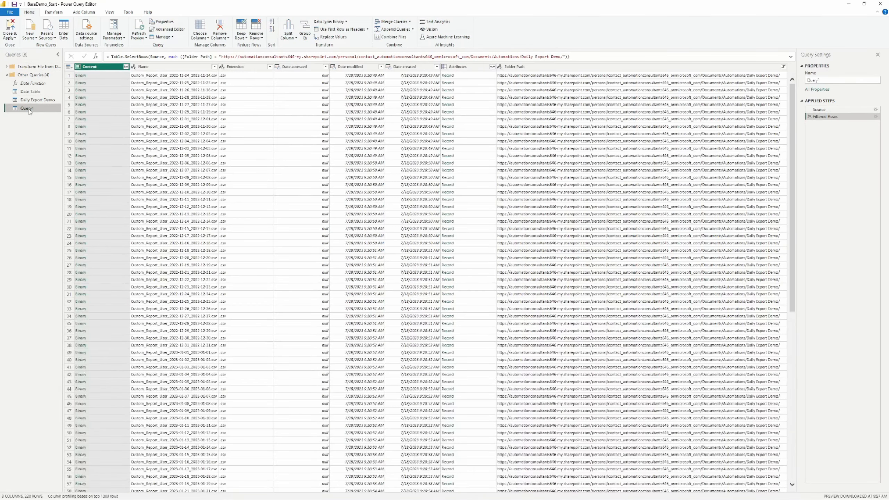
{"action": "left_click", "coordinate": [36, 100]}
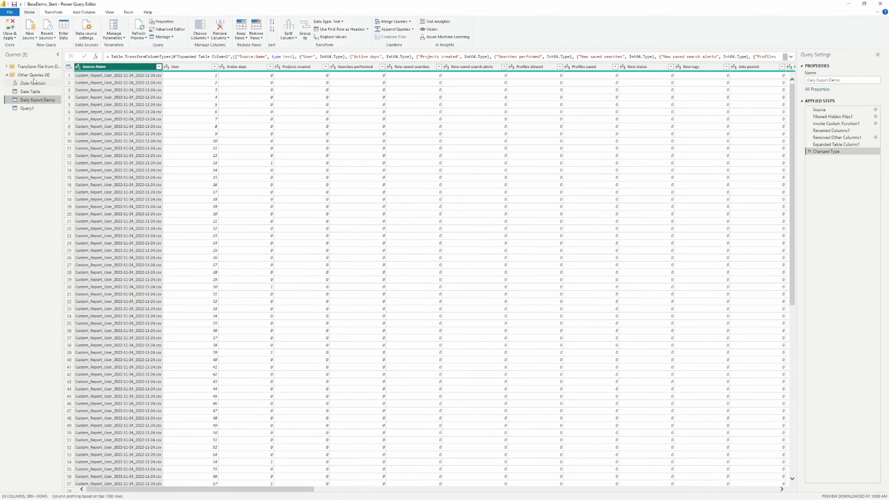
{"action": "left_click", "coordinate": [6, 66]}
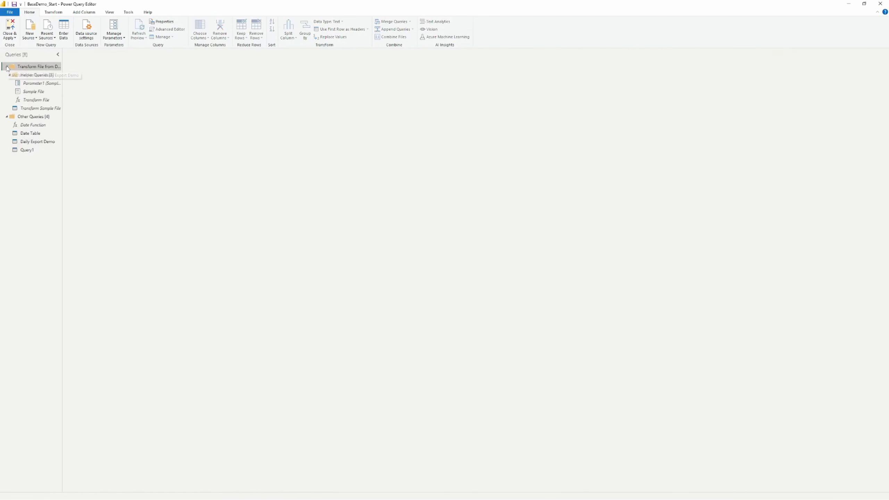
{"action": "left_click", "coordinate": [6, 67]}
{"action": "left_click", "coordinate": [30, 101]}
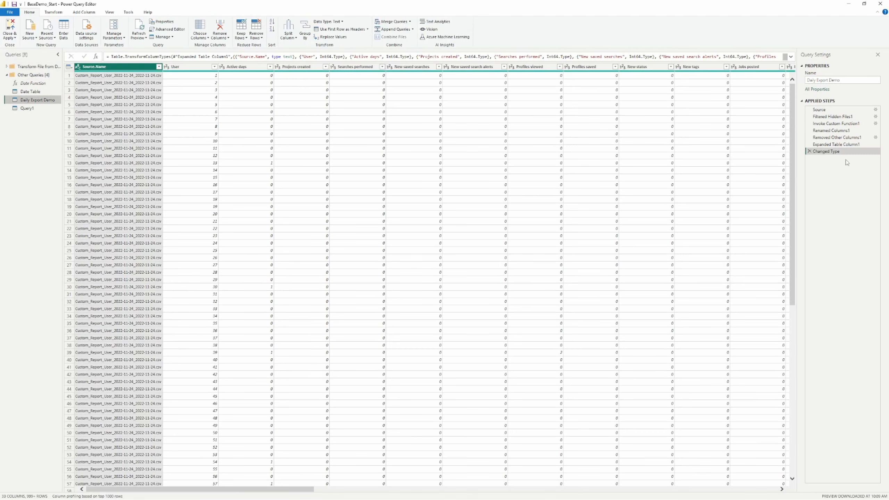
Review the applied steps of the Daily Export Demo query one by one, from Source through Changed Type.
{"action": "left_click", "coordinate": [842, 124]}
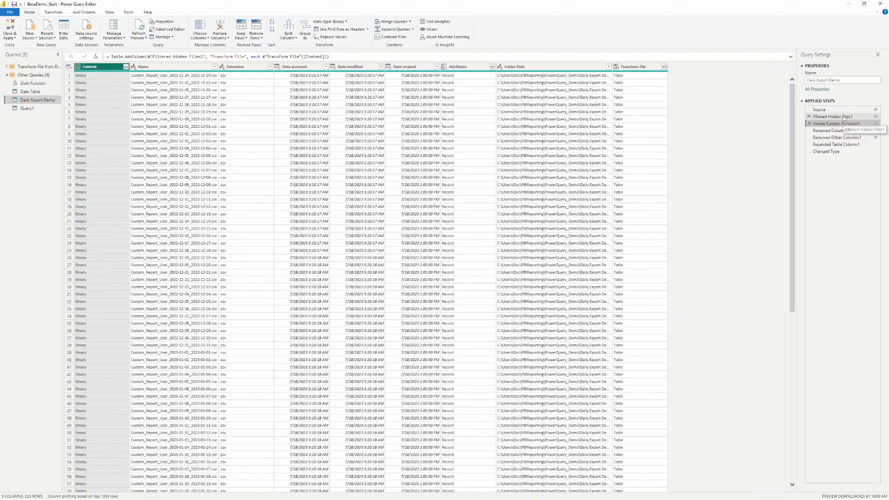
{"action": "left_click", "coordinate": [842, 117]}
{"action": "left_click", "coordinate": [838, 111]}
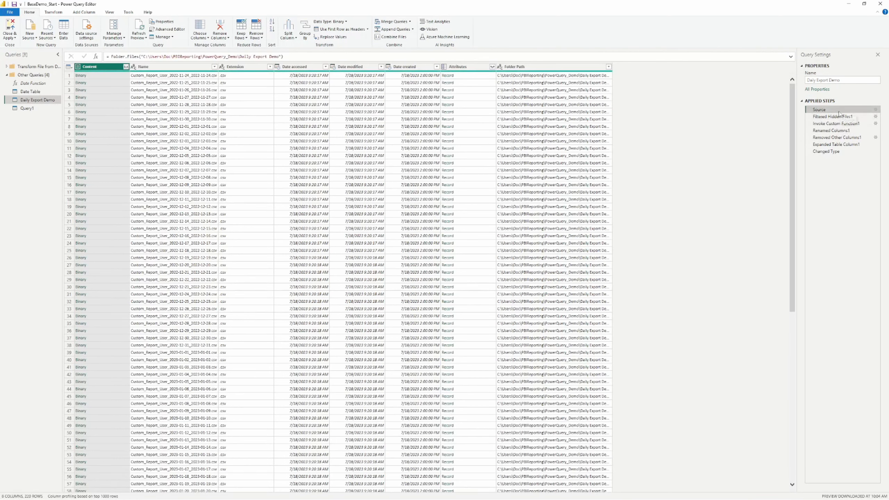
{"action": "left_click", "coordinate": [839, 117]}
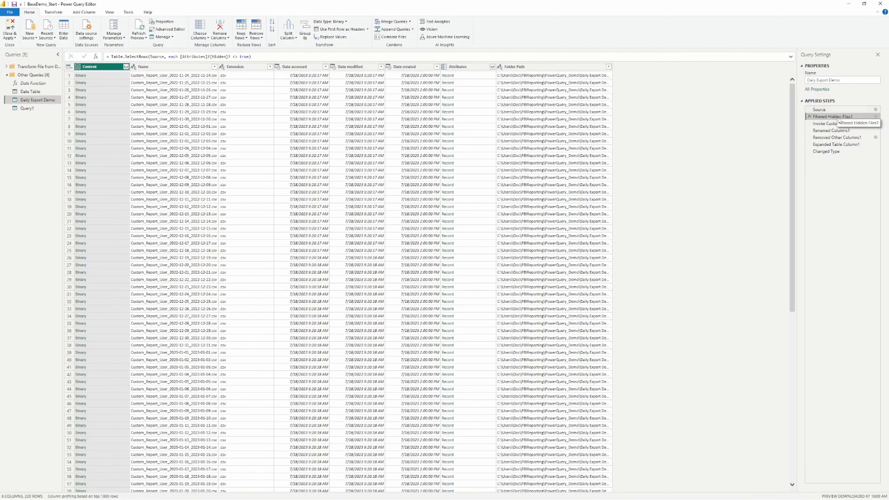
{"action": "left_click", "coordinate": [838, 124]}
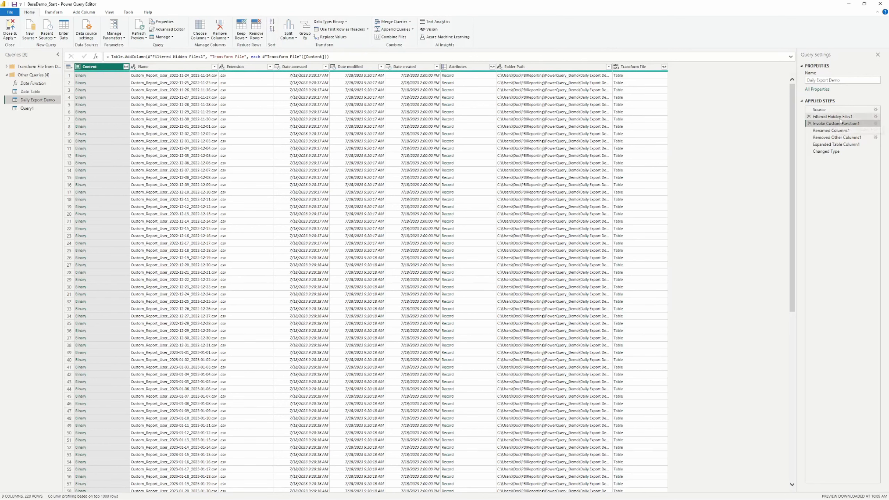
{"action": "left_click", "coordinate": [836, 130]}
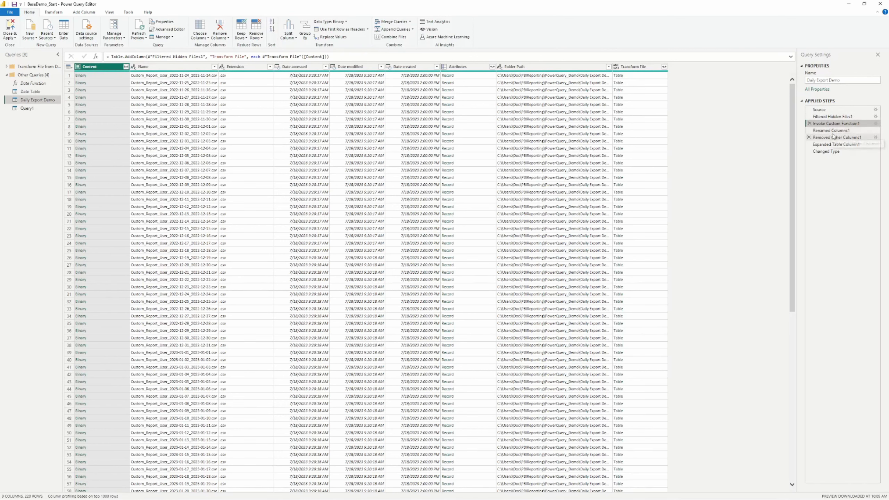
{"action": "left_click", "coordinate": [836, 137]}
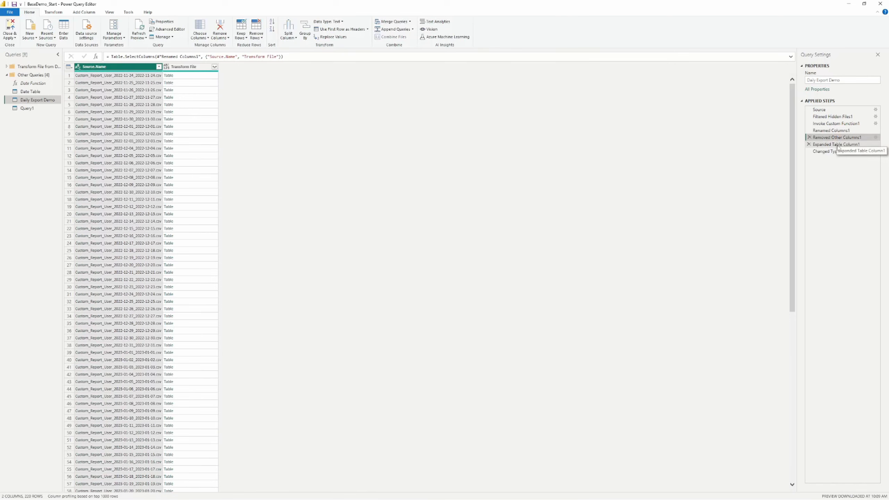
{"action": "left_click", "coordinate": [836, 144]}
{"action": "left_click", "coordinate": [833, 152]}
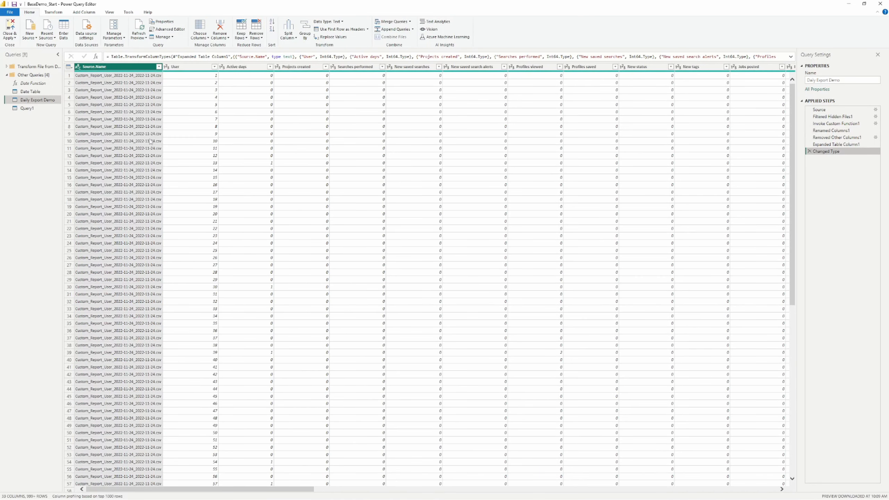
Examine the Source.Name values down the combined Daily Export Demo rows to check the dates in the file names.
{"action": "scroll", "coordinate": [425, 206], "scroll_direction": "down", "scroll_amount": 10}
{"action": "scroll", "coordinate": [425, 206], "scroll_direction": "down", "scroll_amount": 20}
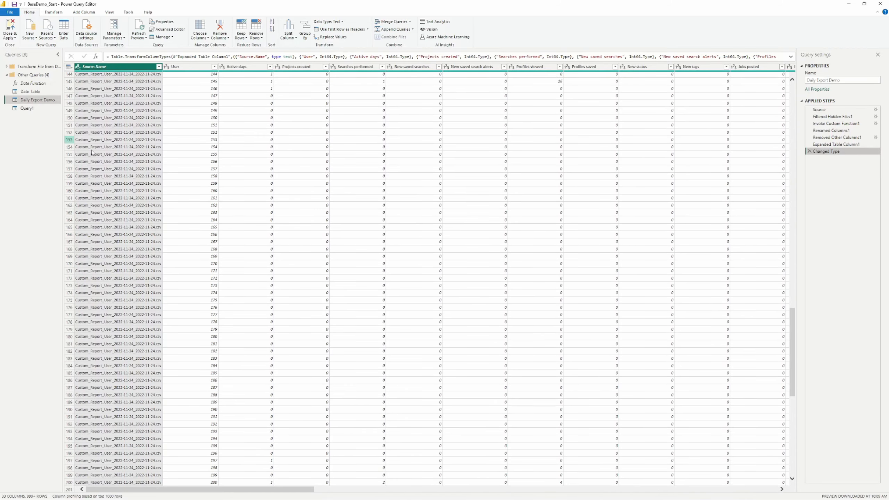
{"action": "scroll", "coordinate": [137, 117], "scroll_direction": "down", "scroll_amount": 20}
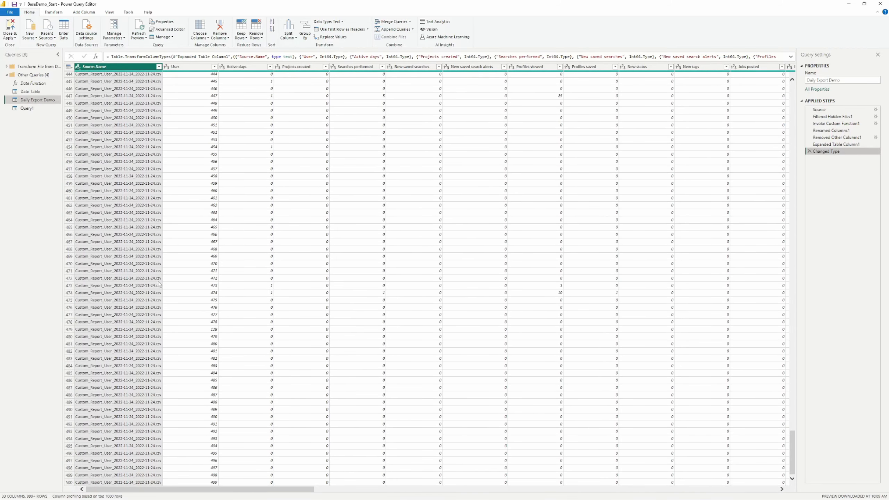
{"action": "scroll", "coordinate": [141, 322], "scroll_direction": "down", "scroll_amount": 20}
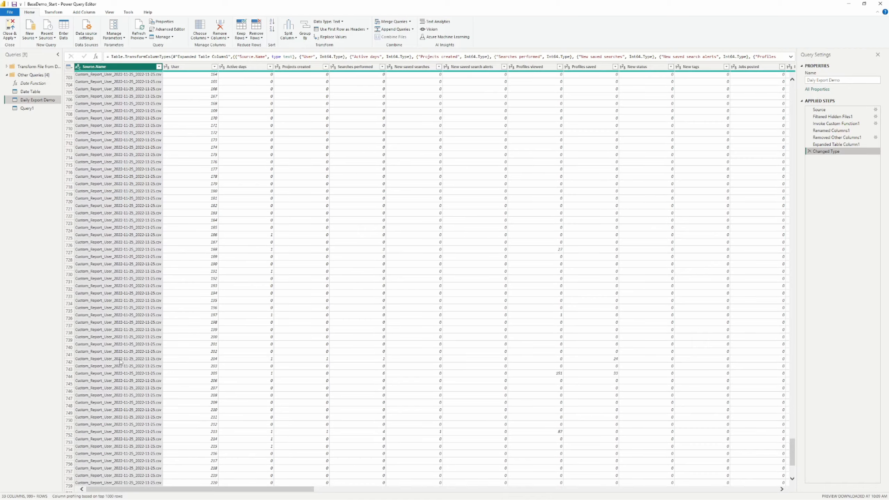
{"action": "scroll", "coordinate": [131, 347], "scroll_direction": "down", "scroll_amount": 20}
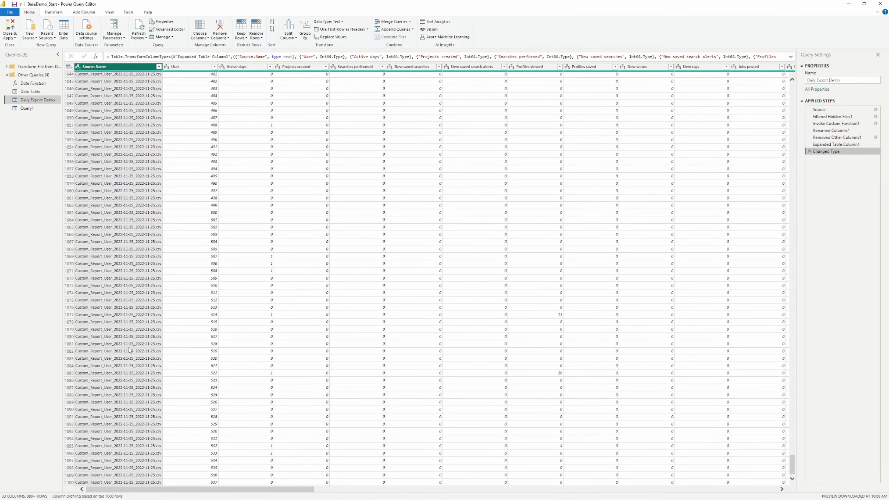
{"action": "scroll", "coordinate": [124, 317], "scroll_direction": "down", "scroll_amount": 5}
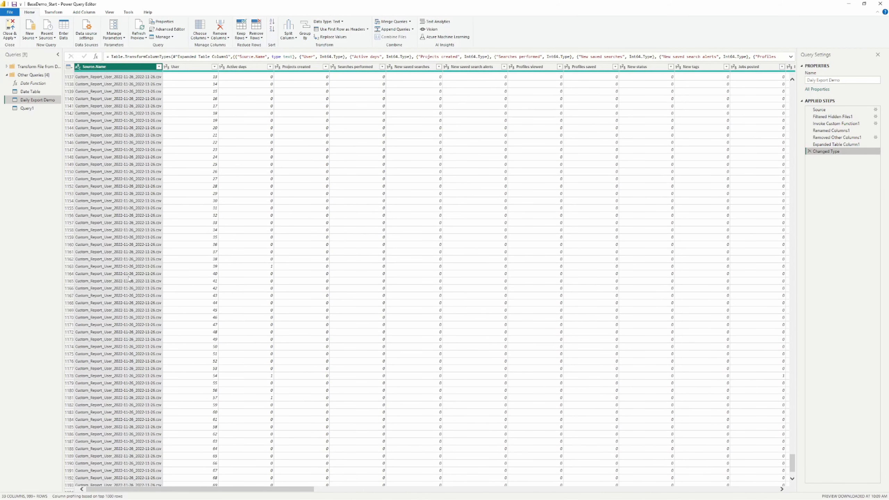
{"action": "left_click_drag", "start_coordinate": [793, 464], "coordinate": [793, 90]}
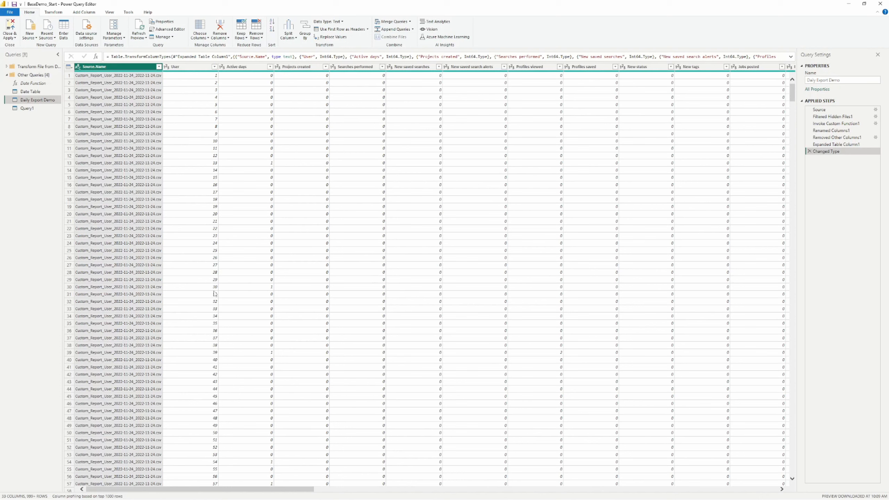
{"action": "left_click_drag", "start_coordinate": [259, 489], "coordinate": [154, 493]}
Add a column from examples based on Source.Name, giving 2022-11-24 as the example for the first row.
{"action": "right_click", "coordinate": [124, 70]}
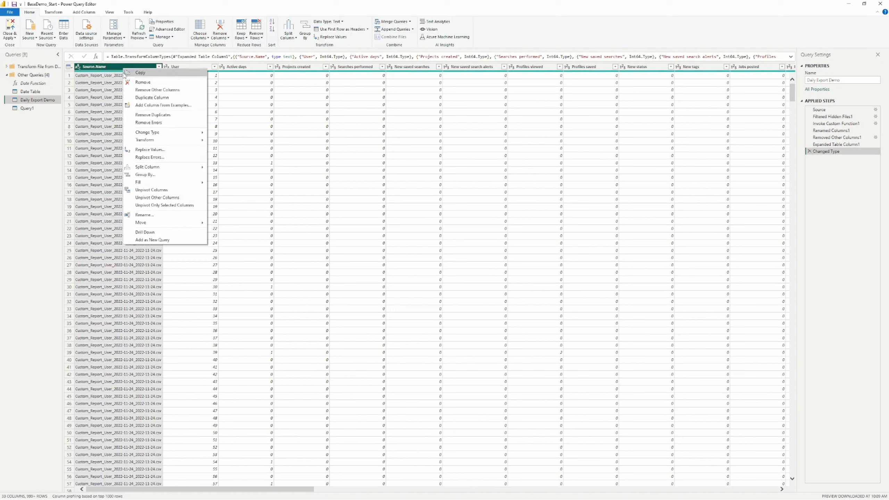
{"action": "left_click", "coordinate": [141, 106]}
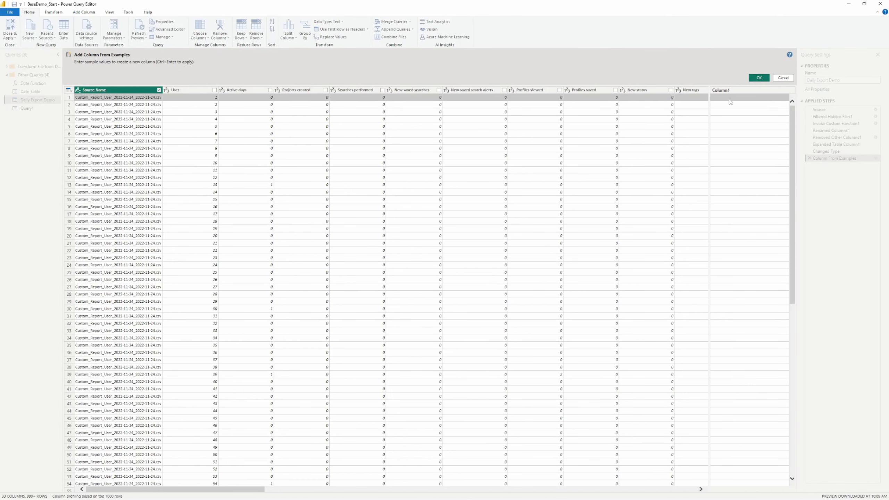
{"action": "left_click", "coordinate": [729, 99]}
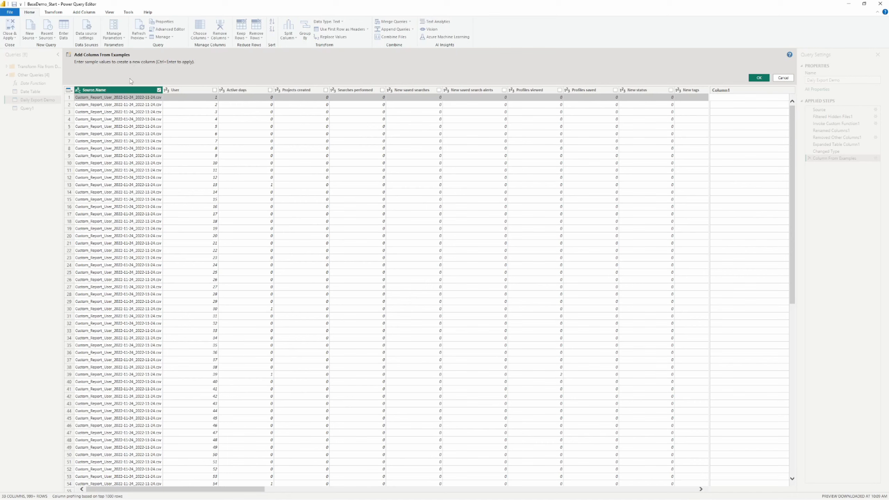
{"action": "type", "text": "2022-11-24"}
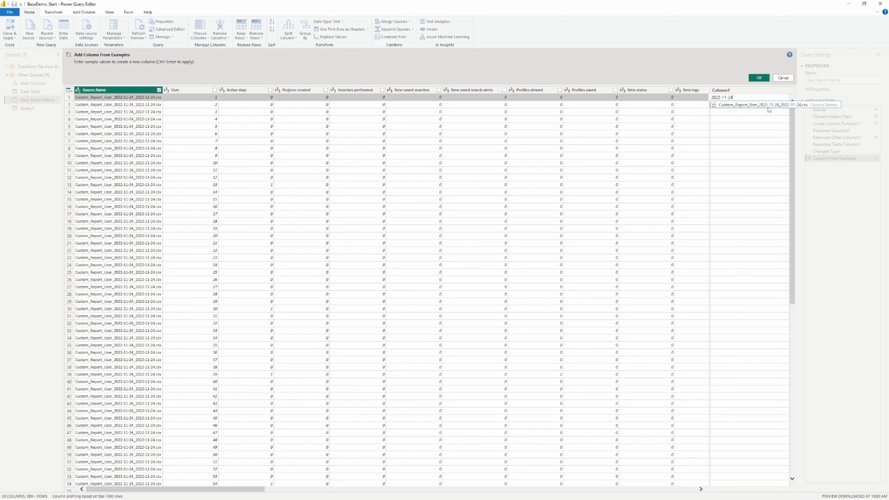
{"action": "key", "text": "Return"}
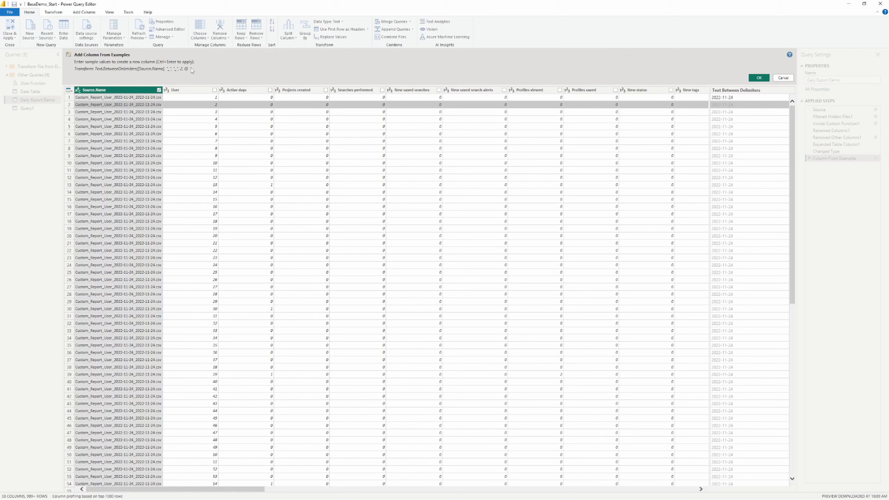
Name the new example-based column Activity Date and add it to the query.
{"action": "double_click", "coordinate": [741, 90]}
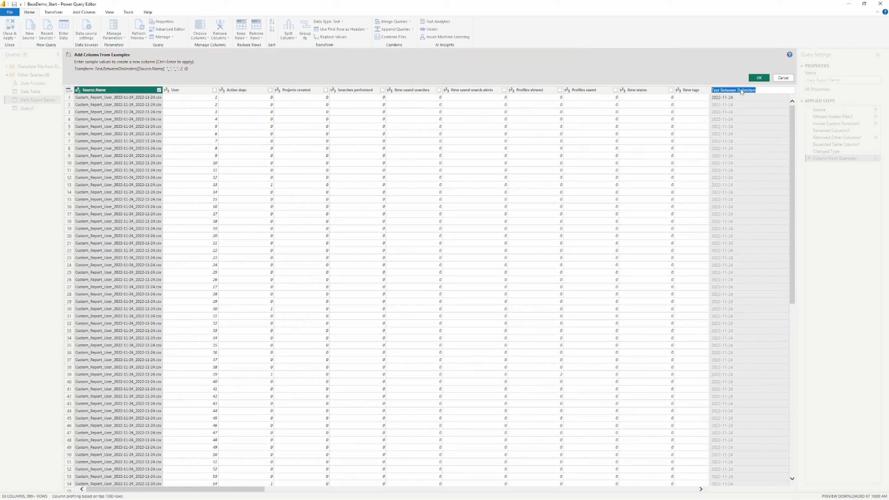
{"action": "type", "text": "ctivity"}
{"action": "key", "text": "ctrl+a"}
{"action": "type", "text": "A"}
{"action": "key", "text": "Return"}
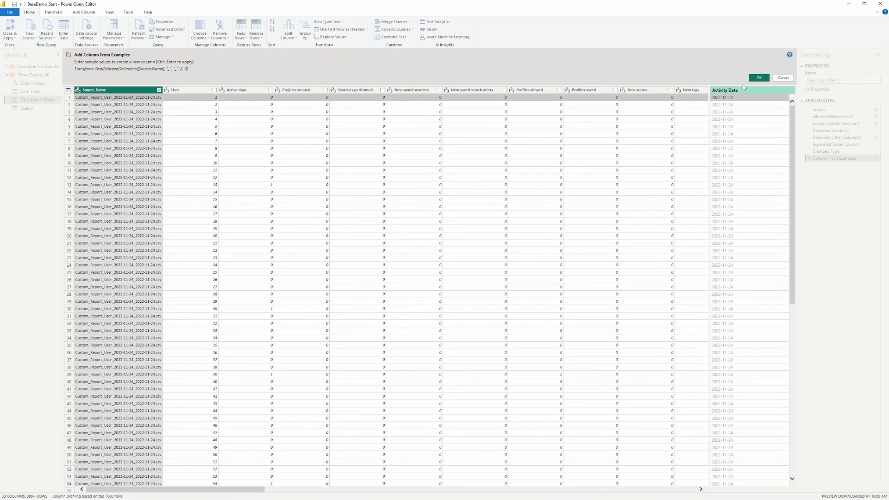
{"action": "left_click", "coordinate": [758, 78]}
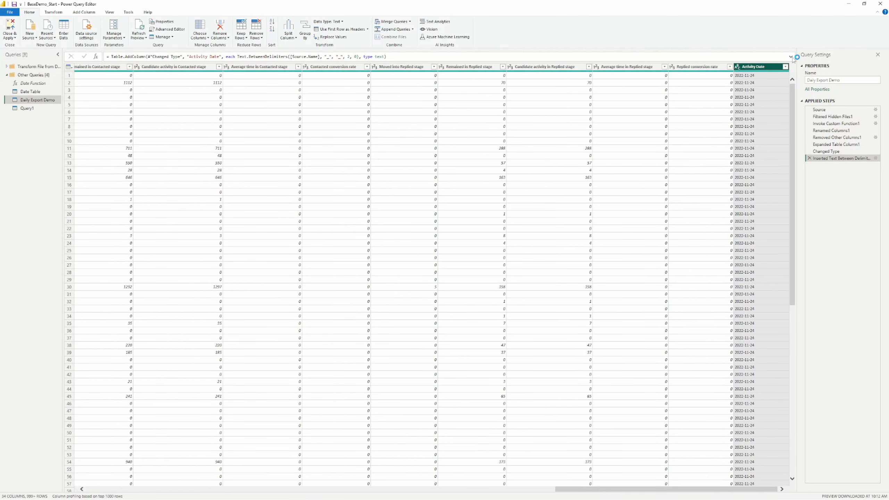
Check the Activity Date column's filter values and set its data type to Date.
{"action": "left_click", "coordinate": [785, 67]}
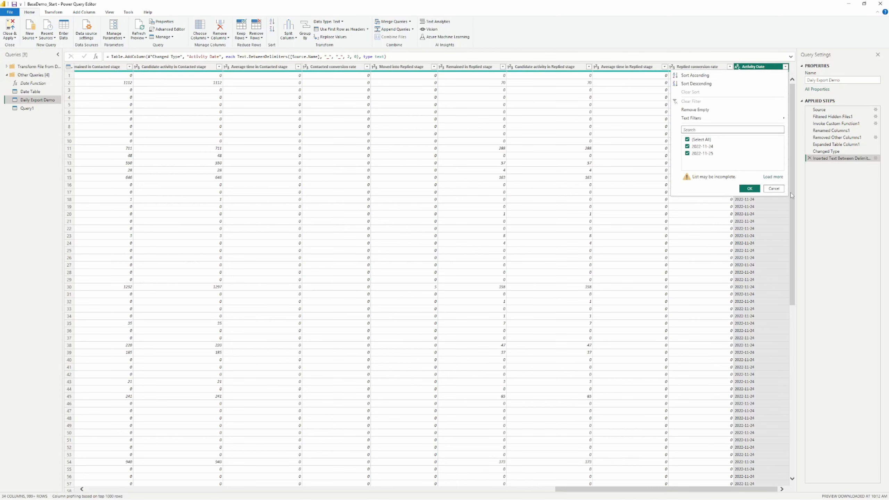
{"action": "left_click", "coordinate": [813, 189]}
{"action": "left_click", "coordinate": [738, 67]}
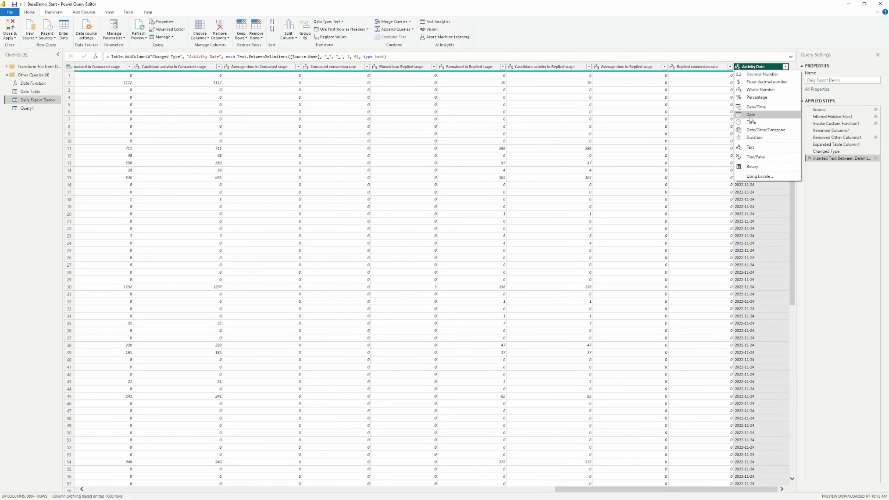
{"action": "left_click", "coordinate": [750, 116]}
Load the full list of Activity Date filter values and review the dates against the source file names.
{"action": "left_click", "coordinate": [785, 67]}
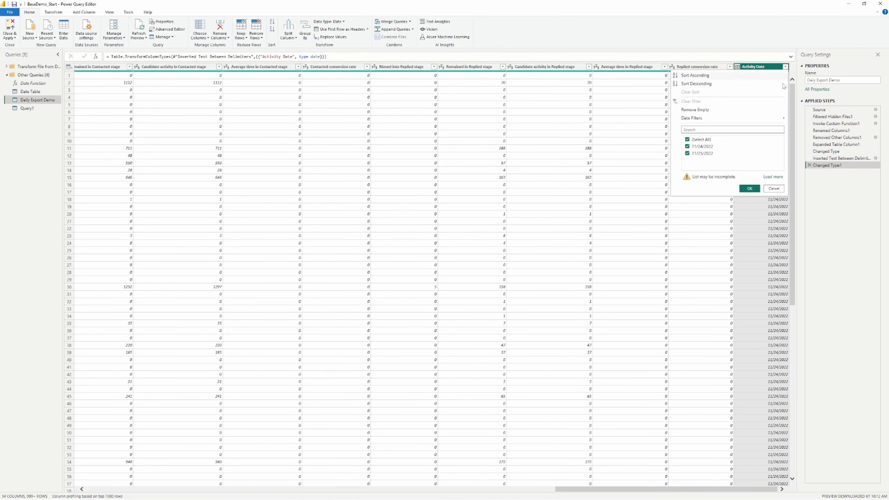
{"action": "left_click", "coordinate": [778, 177]}
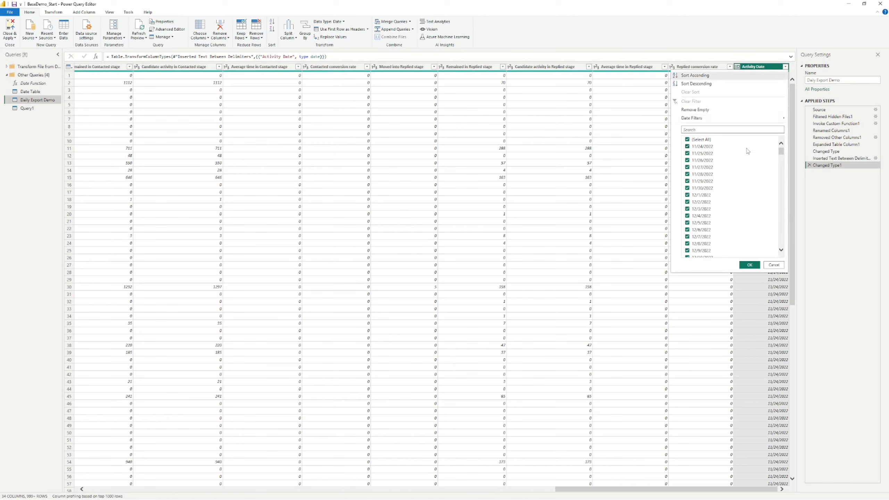
{"action": "scroll", "coordinate": [723, 166], "scroll_direction": "down", "scroll_amount": 20}
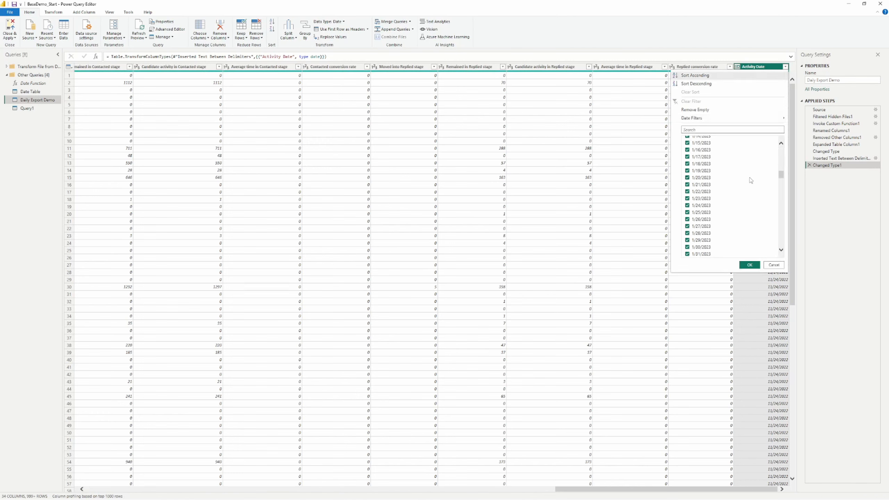
{"action": "scroll", "coordinate": [749, 185], "scroll_direction": "down", "scroll_amount": 20}
{"action": "left_click", "coordinate": [839, 272]}
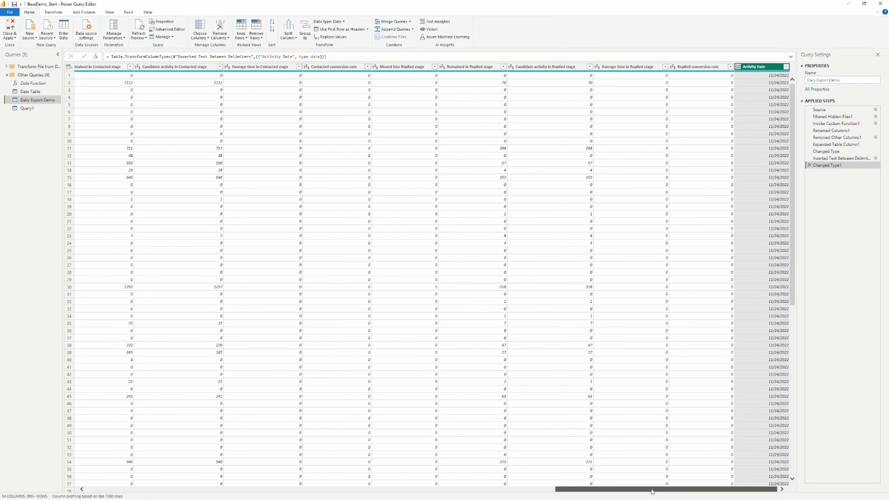
{"action": "left_click_drag", "start_coordinate": [651, 489], "coordinate": [182, 490]}
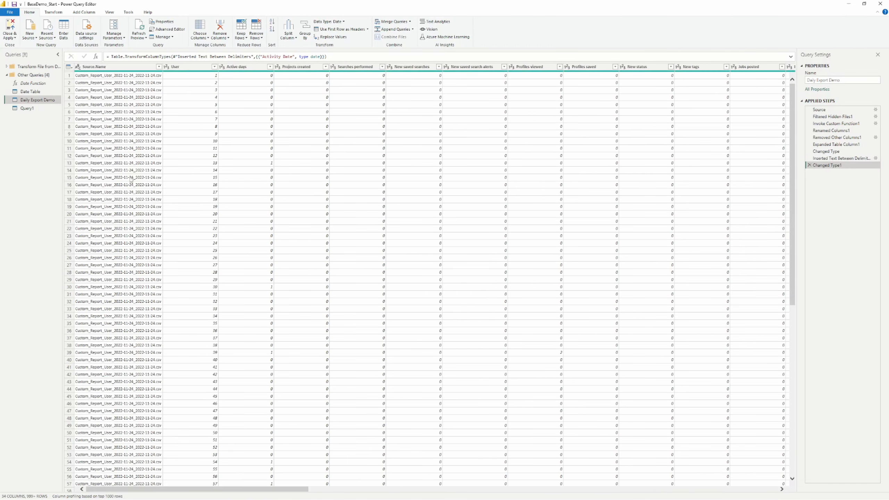
Cancel Query1's pending Combine Files setup and delete Query1.
{"action": "left_click", "coordinate": [33, 108]}
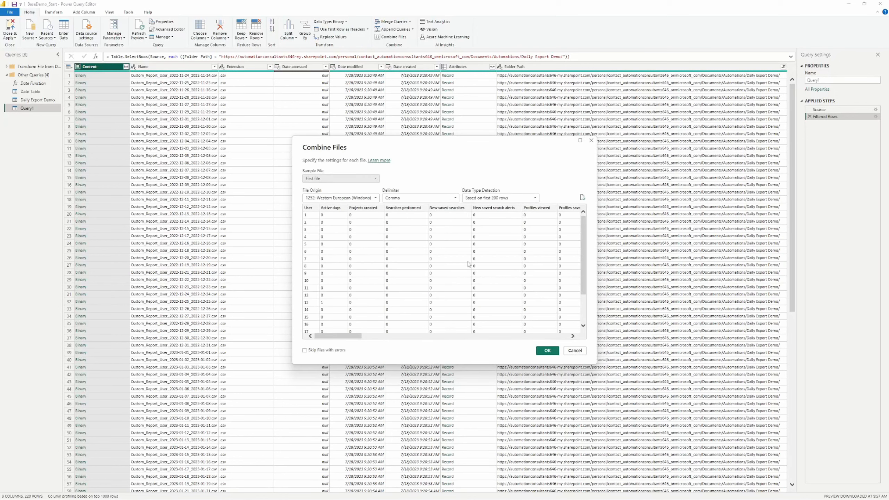
{"action": "left_click", "coordinate": [575, 350]}
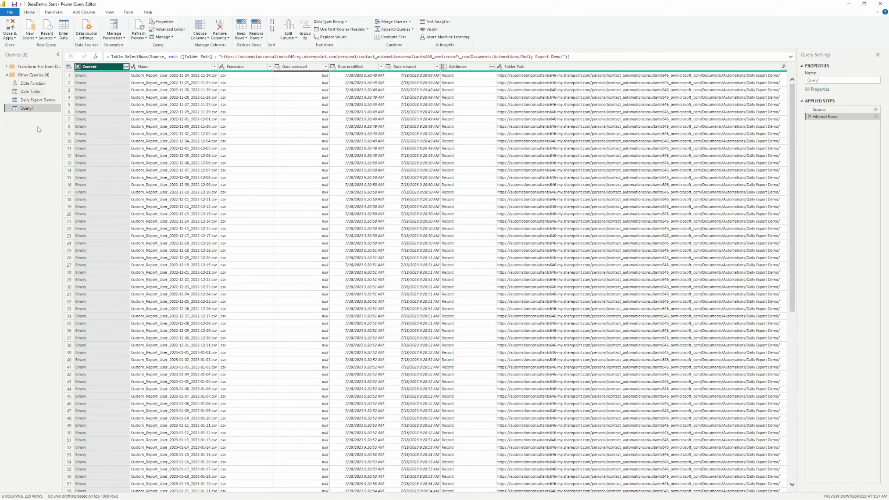
{"action": "left_click", "coordinate": [37, 111]}
{"action": "key", "text": "Delete"}
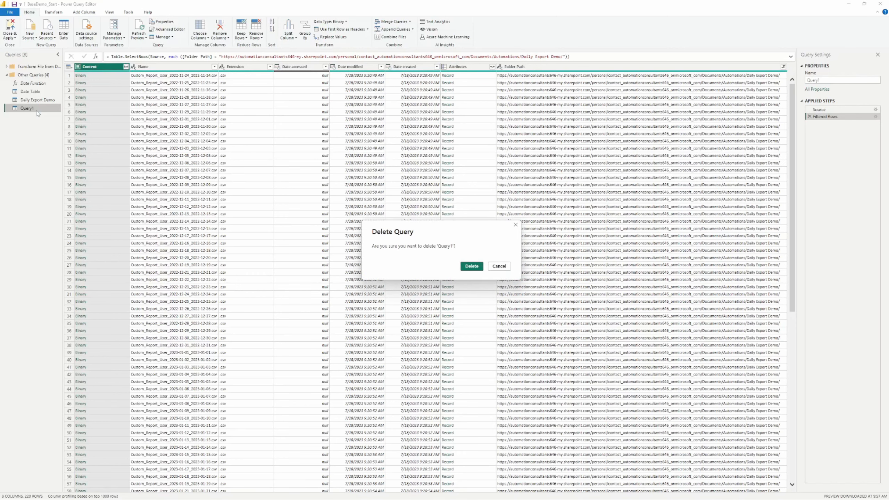
{"action": "key", "text": "Return"}
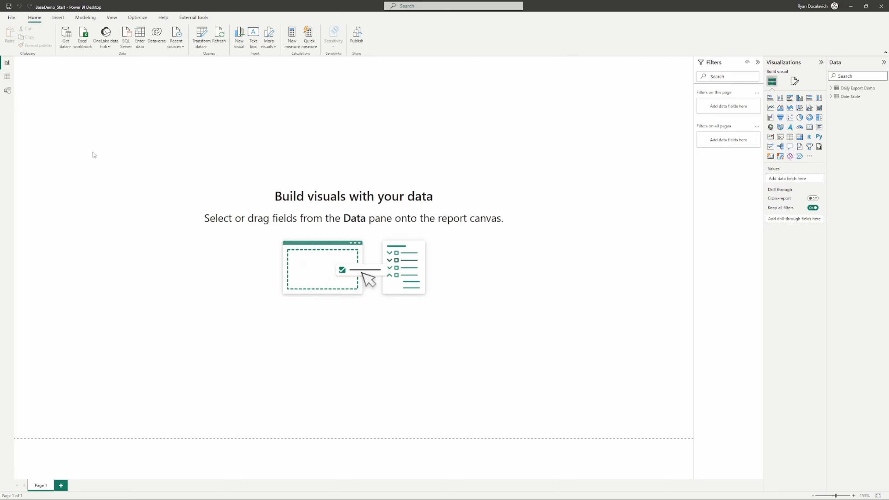
Relate Date in Date Table to Activity Date in Daily Export Demo in the model view, and return to the report view.
{"action": "left_click", "coordinate": [7, 91]}
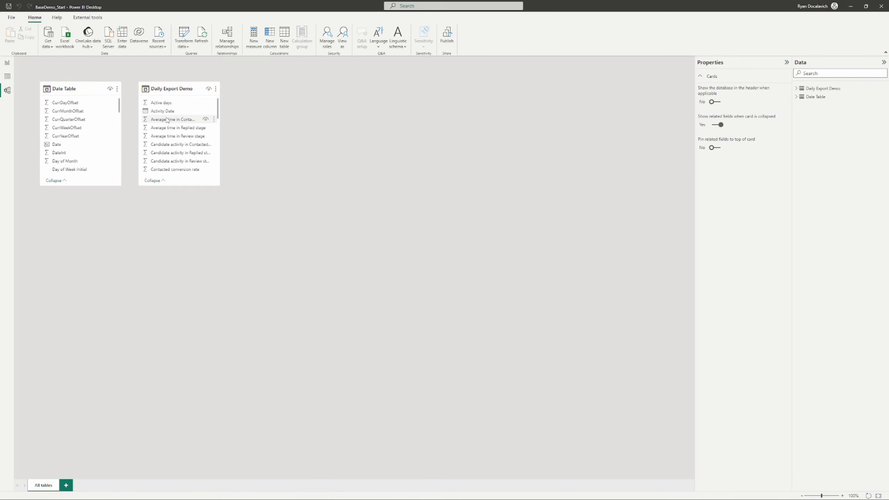
{"action": "left_click_drag", "start_coordinate": [53, 144], "coordinate": [162, 112]}
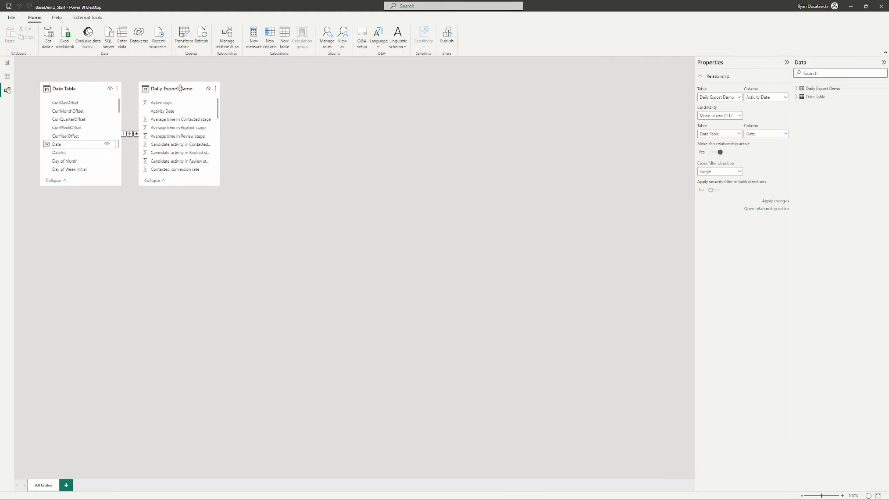
{"action": "left_click", "coordinate": [6, 62]}
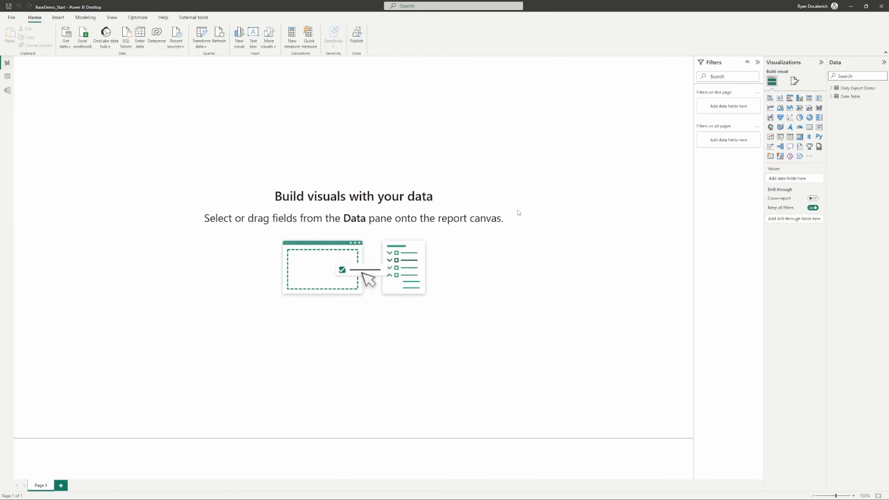
Search the data fields for "month &" and add Date Table's Month & Year to a new table visual.
{"action": "left_click", "coordinate": [860, 75]}
{"action": "type", "text": "month &"}
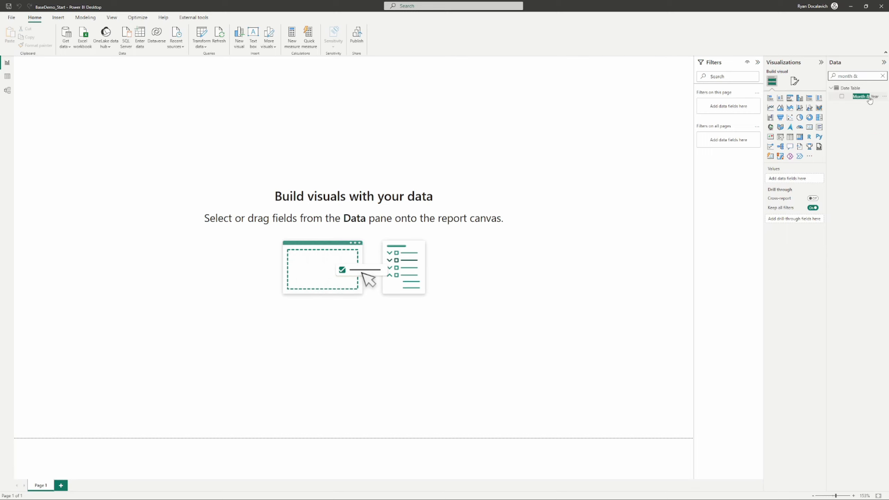
{"action": "left_click", "coordinate": [870, 101]}
{"action": "left_click", "coordinate": [882, 76]}
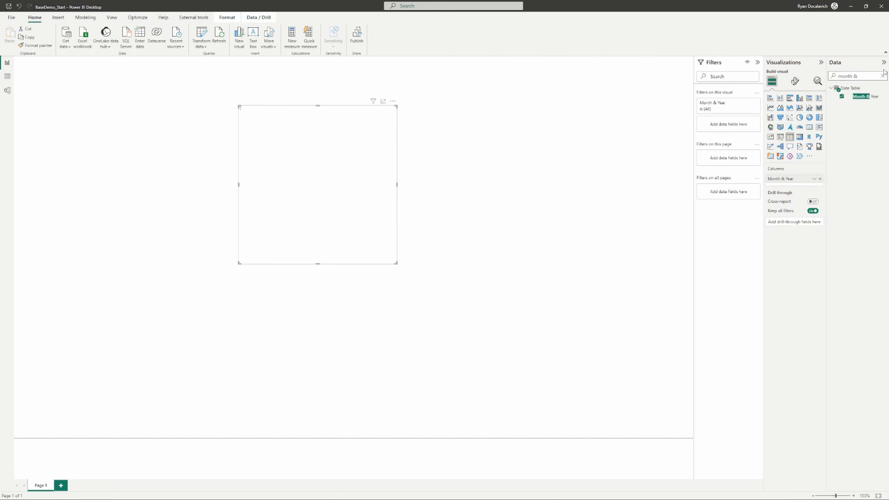